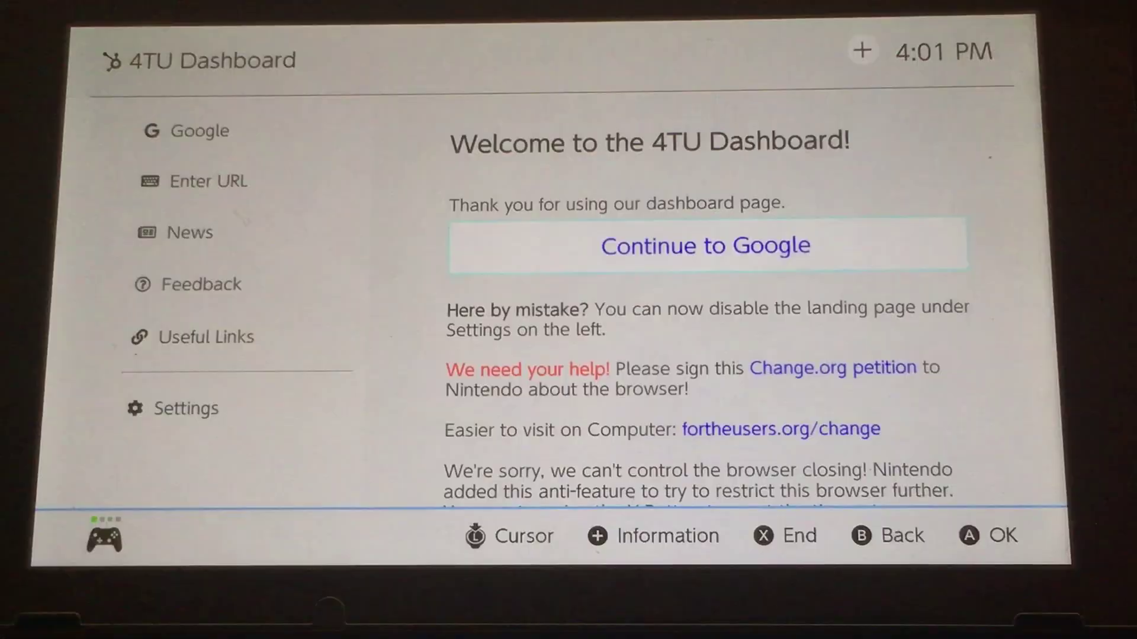
Step: Choose 'Continue to Google' on the 4TU Dashboard
{"action": "left_click", "coordinate": [546, 258]}
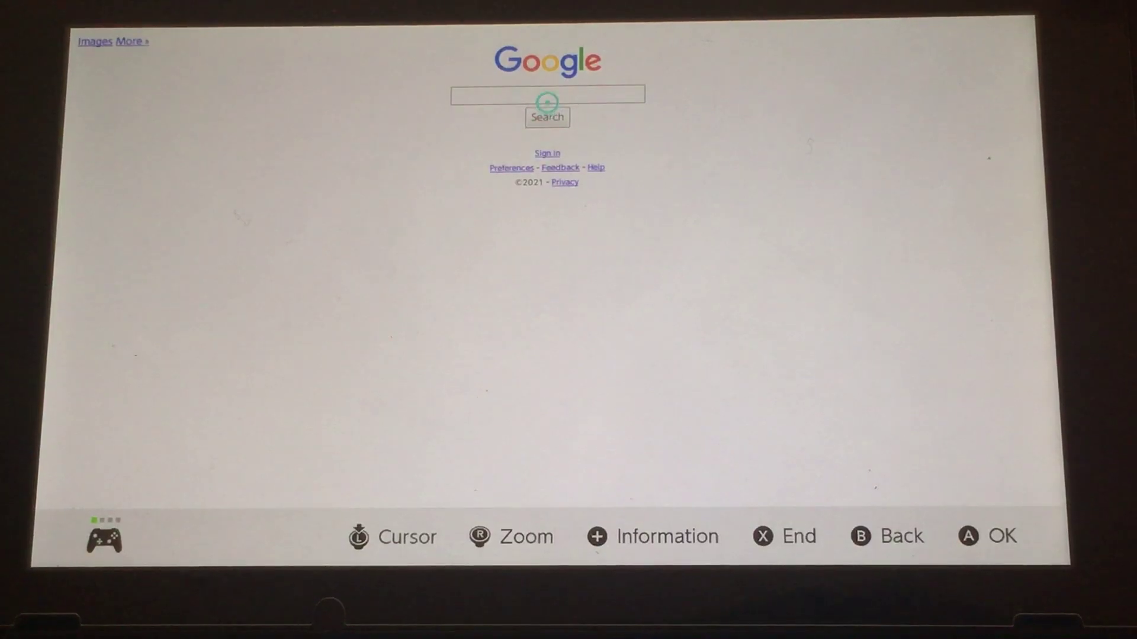
Step: Search Google for 'medwolf youtube' and open the 'Medwolf - YouTube' result
{"action": "left_click", "coordinate": [547, 96]}
{"action": "left_click", "coordinate": [347, 160]}
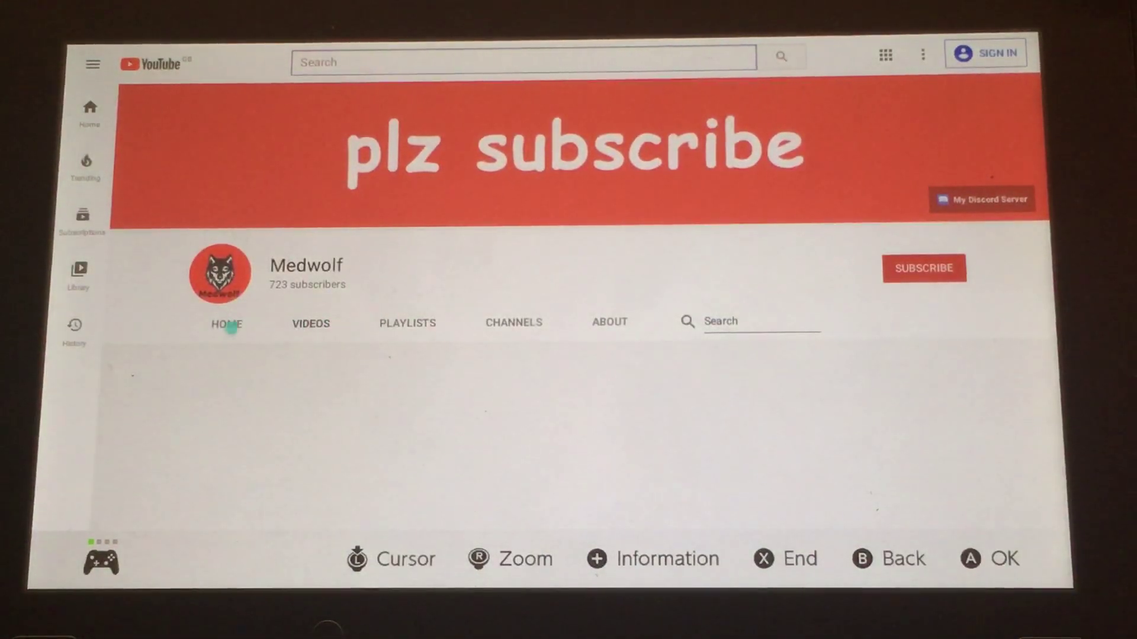
Step: Open the HOME tab on the Medwolf YouTube channel page
{"action": "left_click", "coordinate": [234, 327]}
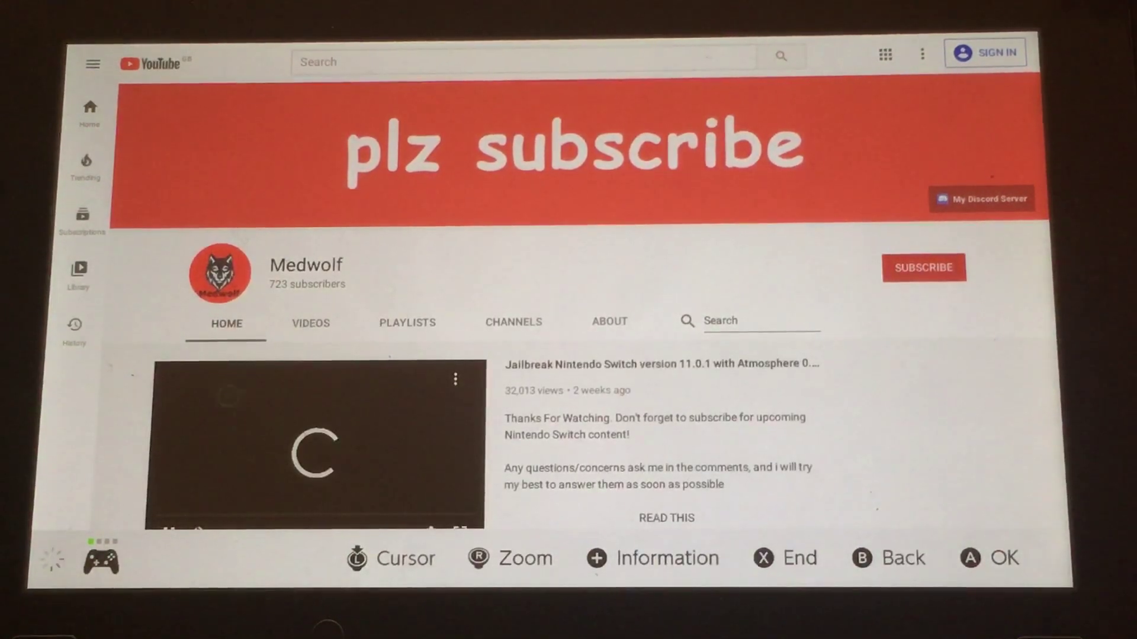
{"action": "left_click", "coordinate": [227, 323]}
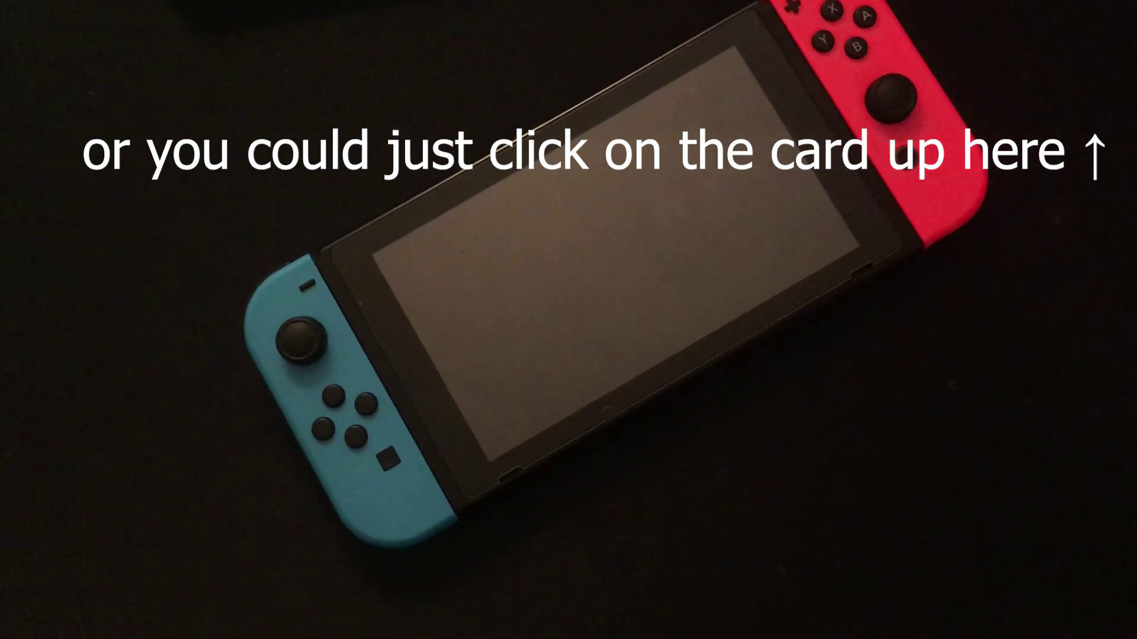
{"action": "mouse_move", "coordinate": [305, 627]}
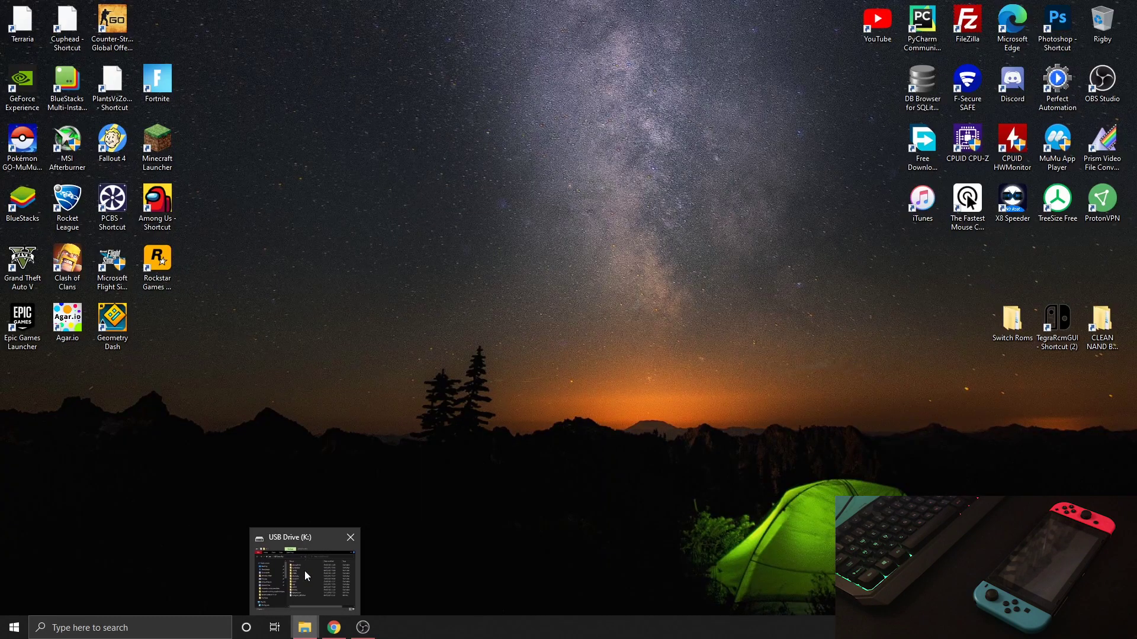
{"action": "left_click", "coordinate": [305, 577]}
{"action": "mouse_move", "coordinate": [866, 194]}
{"action": "left_mouse_down"}
{"action": "mouse_move", "coordinate": [538, 194]}
{"action": "mouse_move", "coordinate": [537, 181]}
{"action": "left_mouse_up"}
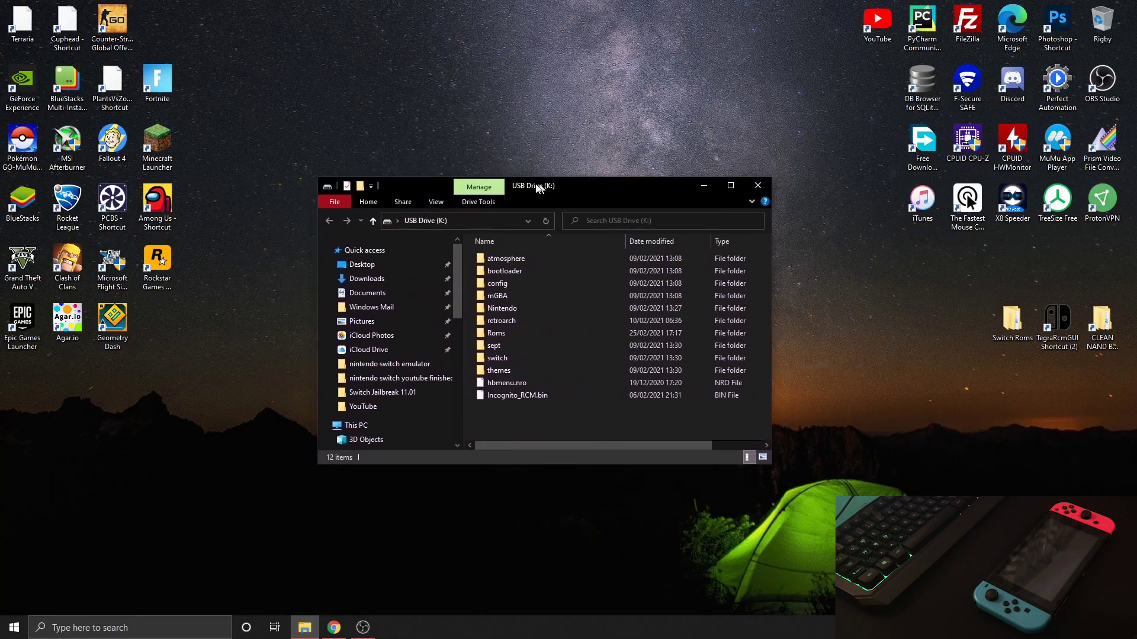
{"action": "left_click_drag", "start_coordinate": [558, 431], "coordinate": [569, 242]}
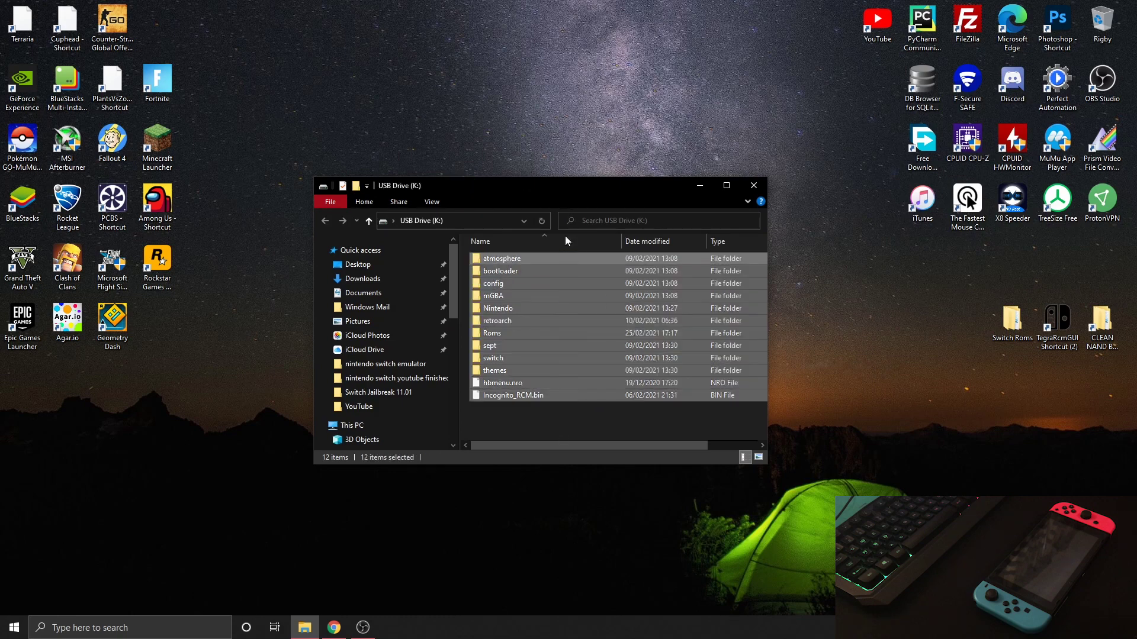
{"action": "left_click", "coordinate": [505, 433]}
{"action": "left_click", "coordinate": [752, 186]}
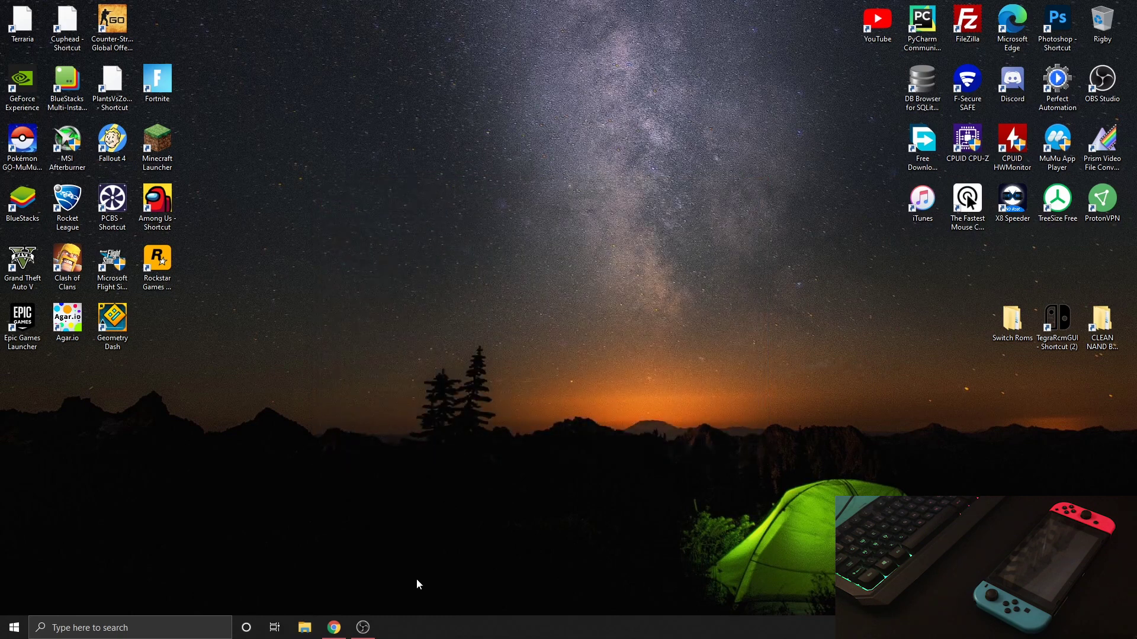
Step: Bring up the BrowseNX releases page and expand the 9.0.0 release's Assets
{"action": "left_click", "coordinate": [336, 628]}
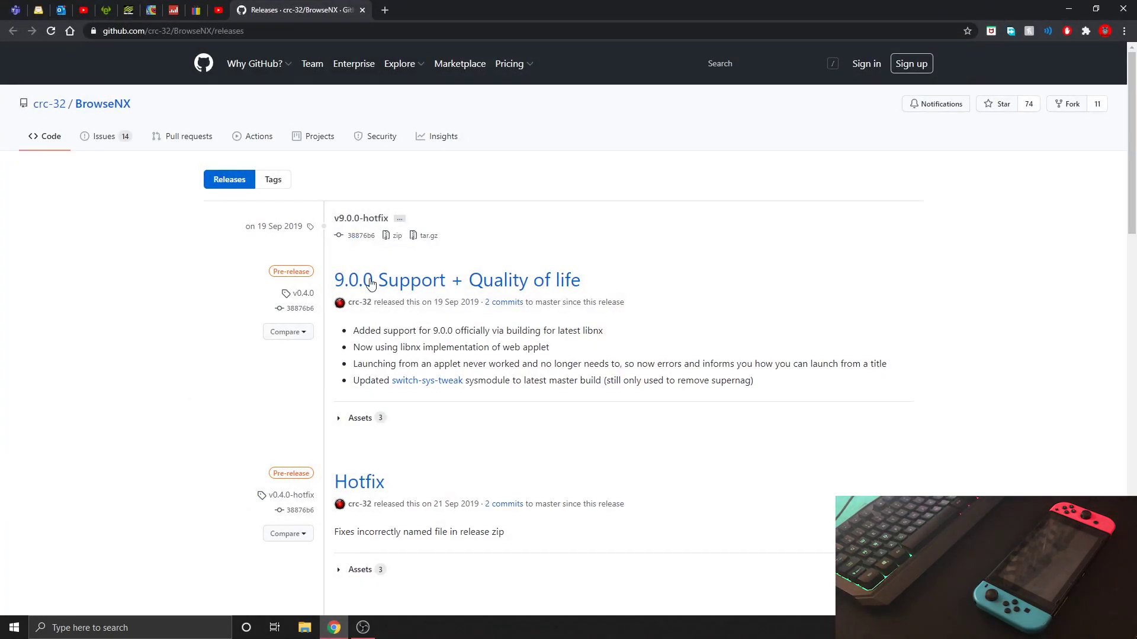
{"action": "scroll", "coordinate": [294, 222], "scroll_direction": "down", "scroll_amount": 4}
{"action": "scroll", "coordinate": [293, 222], "scroll_direction": "up", "scroll_amount": 4}
{"action": "scroll", "coordinate": [137, 267], "scroll_direction": "down", "scroll_amount": 6}
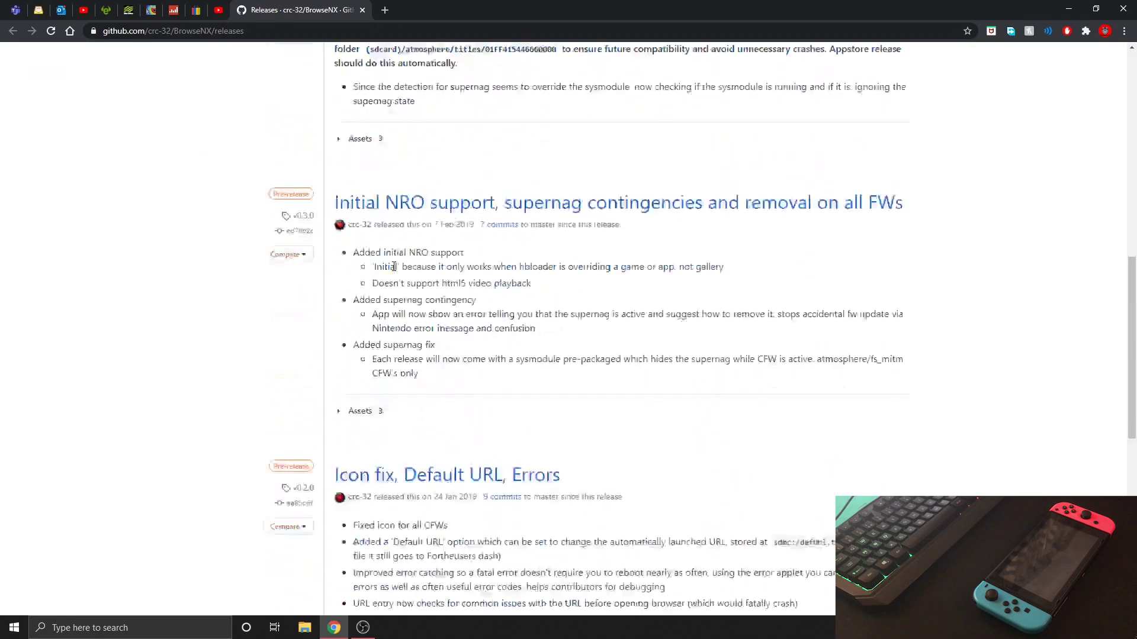
{"action": "scroll", "coordinate": [356, 311], "scroll_direction": "up", "scroll_amount": 6}
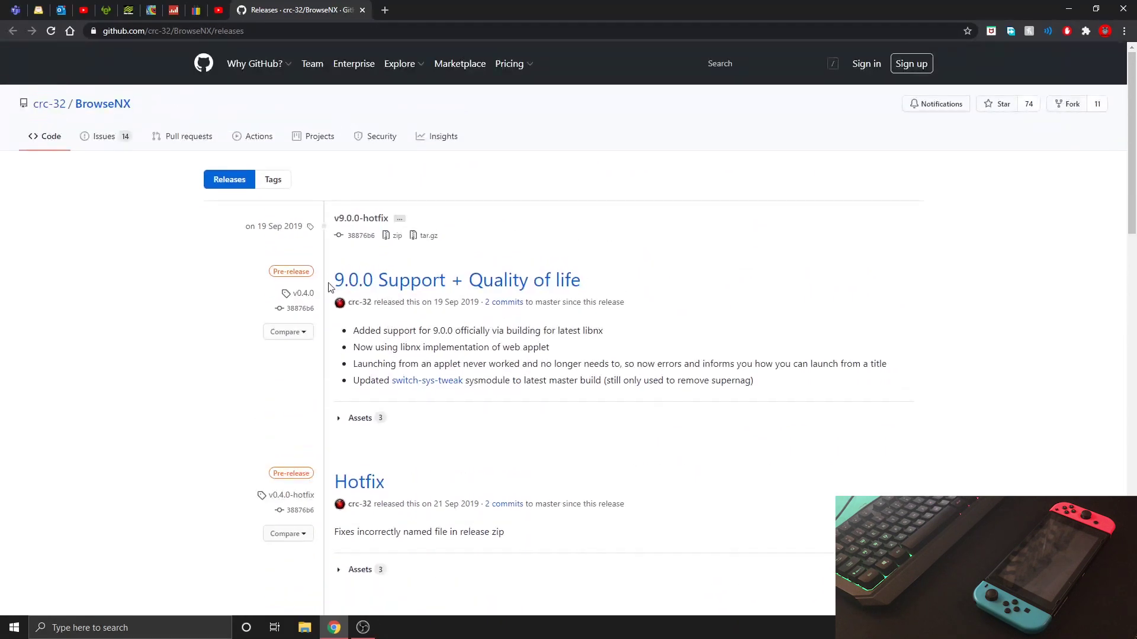
{"action": "left_click", "coordinate": [359, 418]}
{"action": "scroll", "coordinate": [309, 255], "scroll_direction": "down", "scroll_amount": 1}
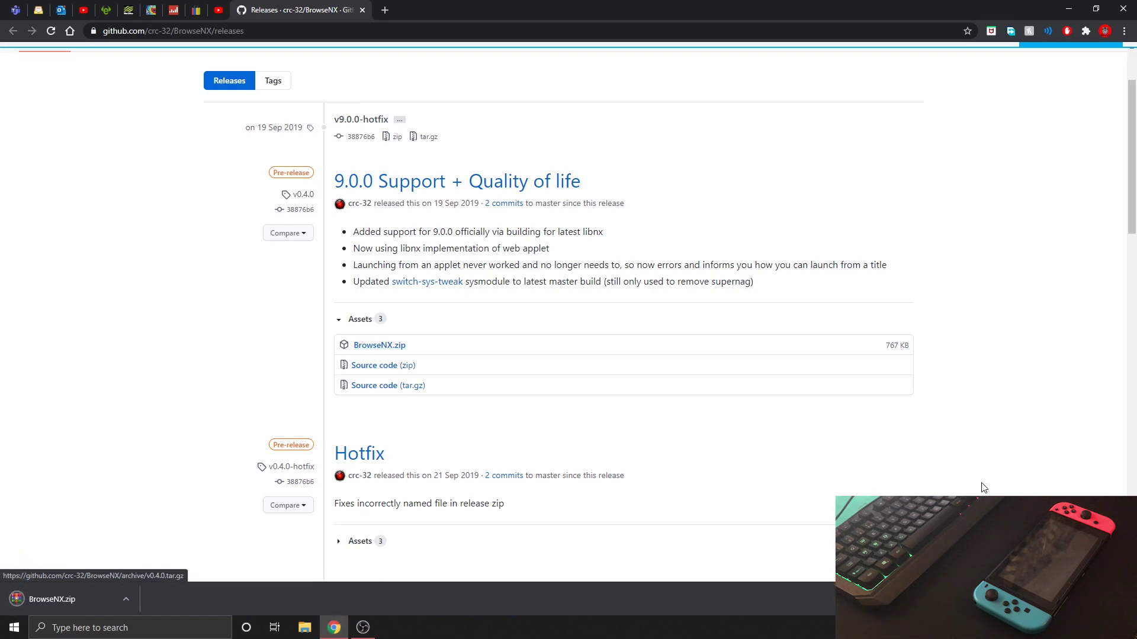
Step: On the desktop, extract BrowseNX.zip into a BrowseNX folder
{"action": "key", "text": "super+d"}
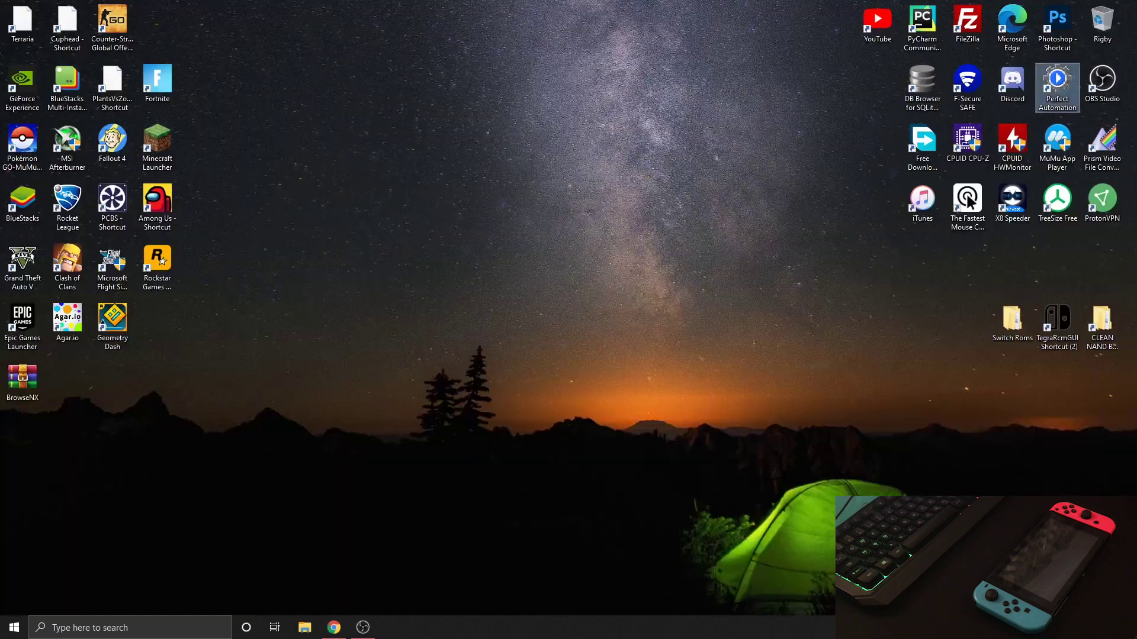
{"action": "mouse_move", "coordinate": [23, 381]}
{"action": "left_mouse_down"}
{"action": "mouse_move", "coordinate": [231, 413]}
{"action": "mouse_move", "coordinate": [471, 322]}
{"action": "left_mouse_up"}
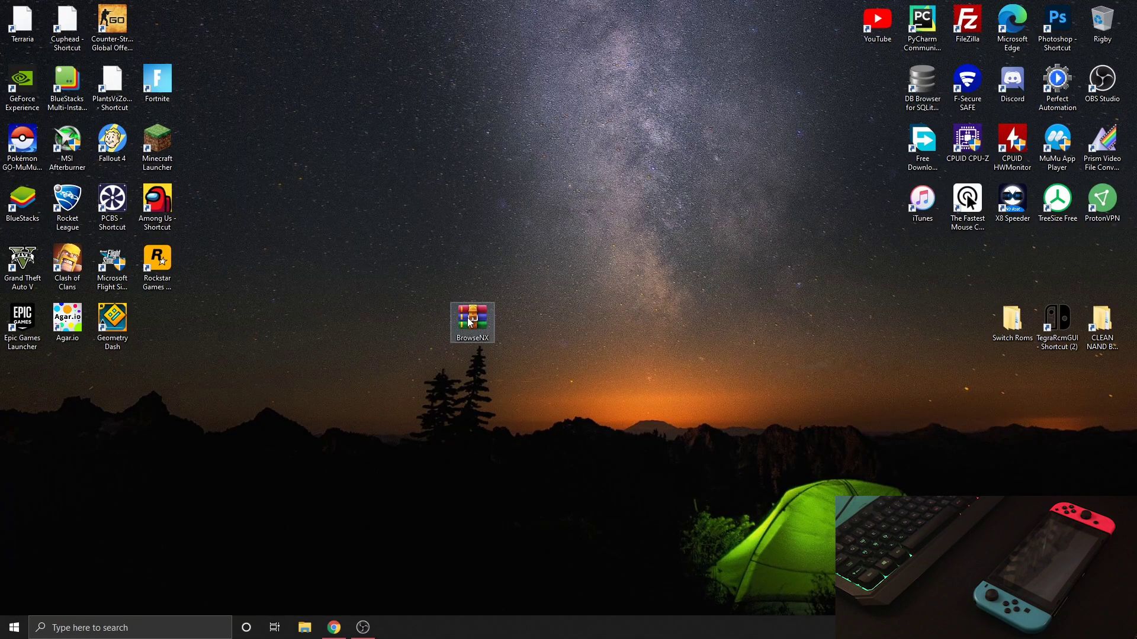
{"action": "right_click", "coordinate": [468, 329]}
{"action": "left_click", "coordinate": [516, 393]}
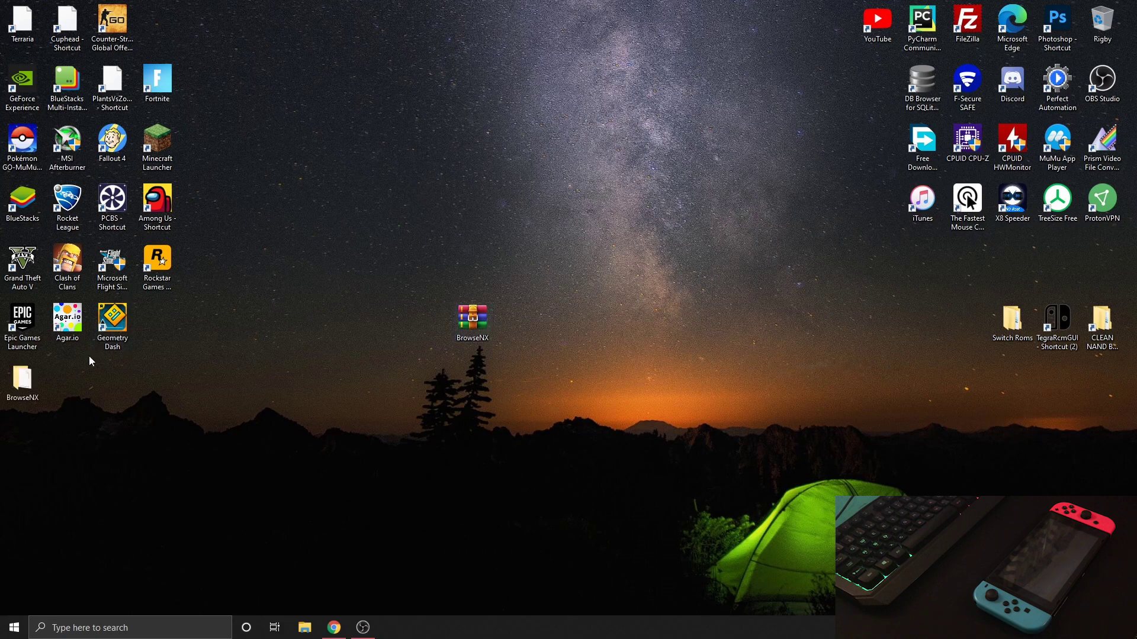
Step: Delete BrowseNX.zip and open the extracted BrowseNX folder
{"action": "mouse_move", "coordinate": [22, 382]}
{"action": "left_mouse_down"}
{"action": "mouse_move", "coordinate": [536, 331]}
{"action": "mouse_move", "coordinate": [524, 326]}
{"action": "left_mouse_up"}
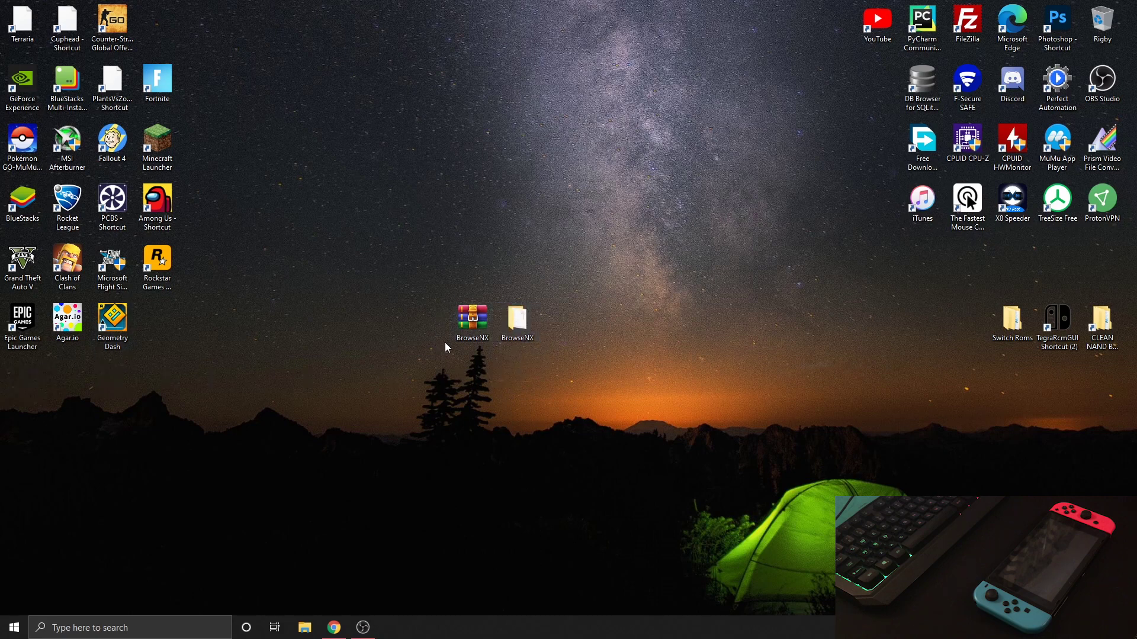
{"action": "key", "text": "Delete"}
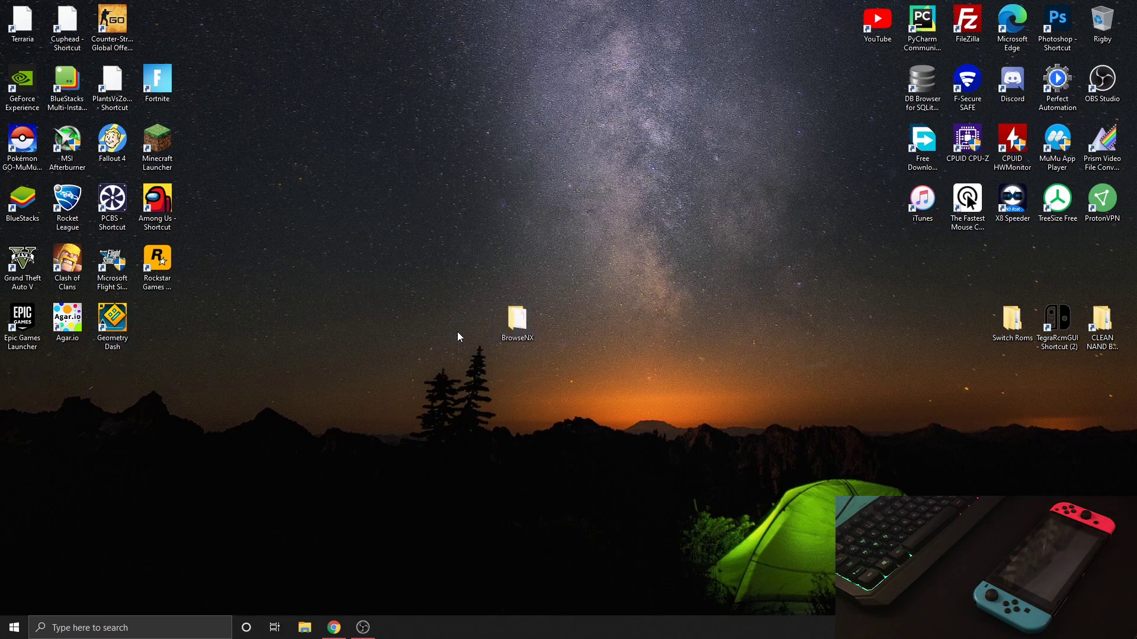
{"action": "left_click_drag", "start_coordinate": [518, 322], "coordinate": [432, 322]}
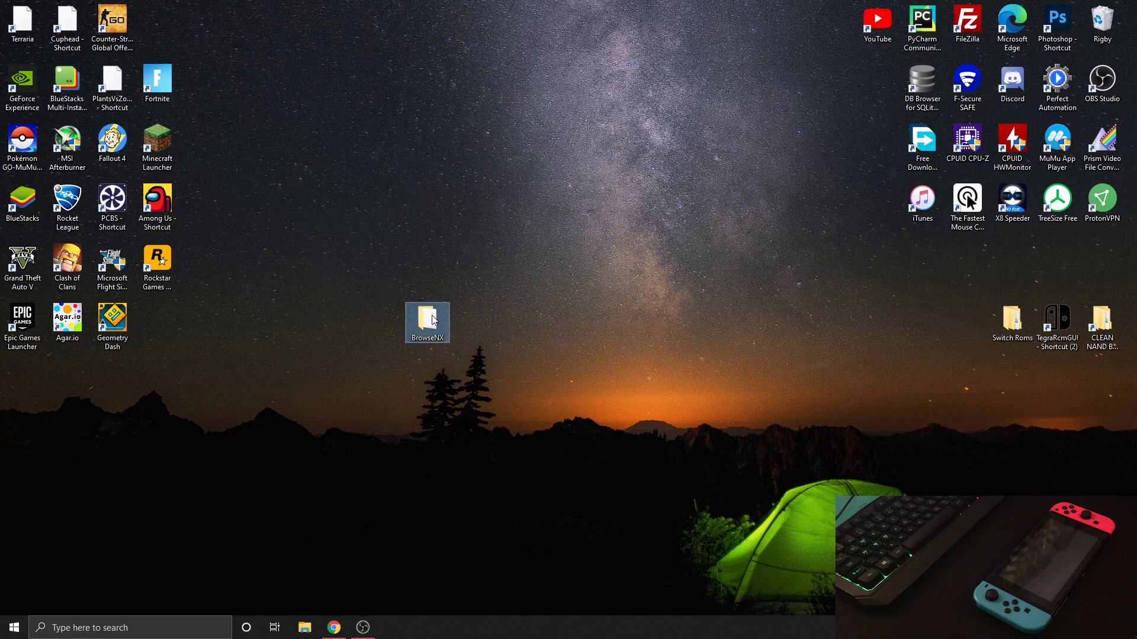
{"action": "double_click", "coordinate": [433, 323]}
Step: Arrange the BrowseNX folder window on the left side of the screen
{"action": "left_click_drag", "start_coordinate": [481, 190], "coordinate": [614, 295]}
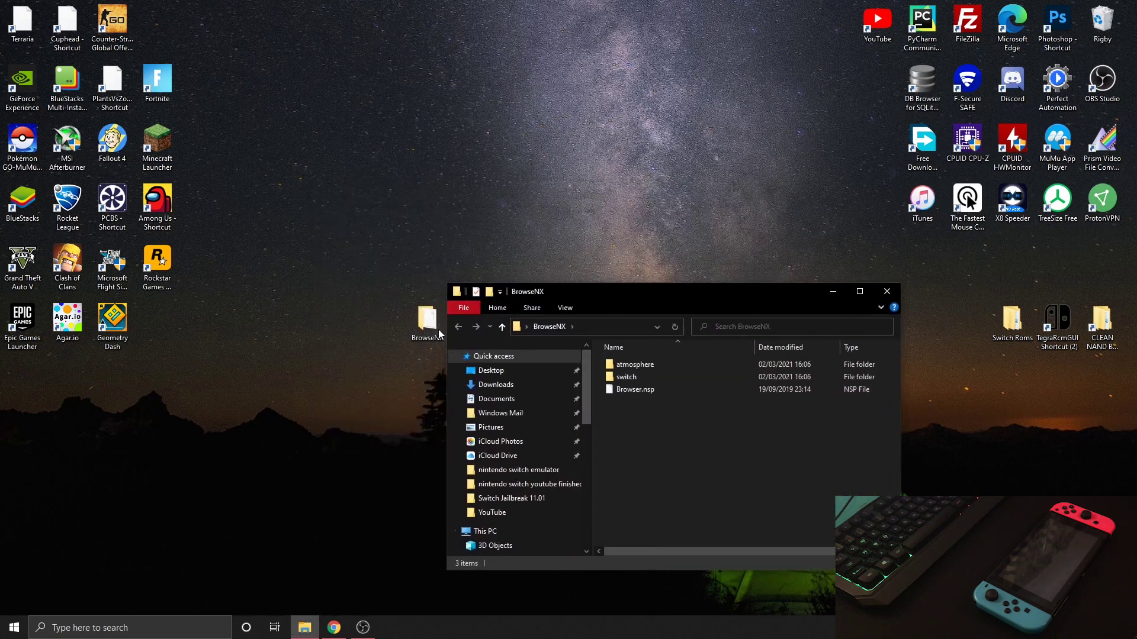
{"action": "left_click_drag", "start_coordinate": [383, 319], "coordinate": [292, 322]}
{"action": "left_click_drag", "start_coordinate": [568, 294], "coordinate": [448, 192]}
{"action": "key", "text": "ctrl+a"}
{"action": "left_click", "coordinate": [549, 333]}
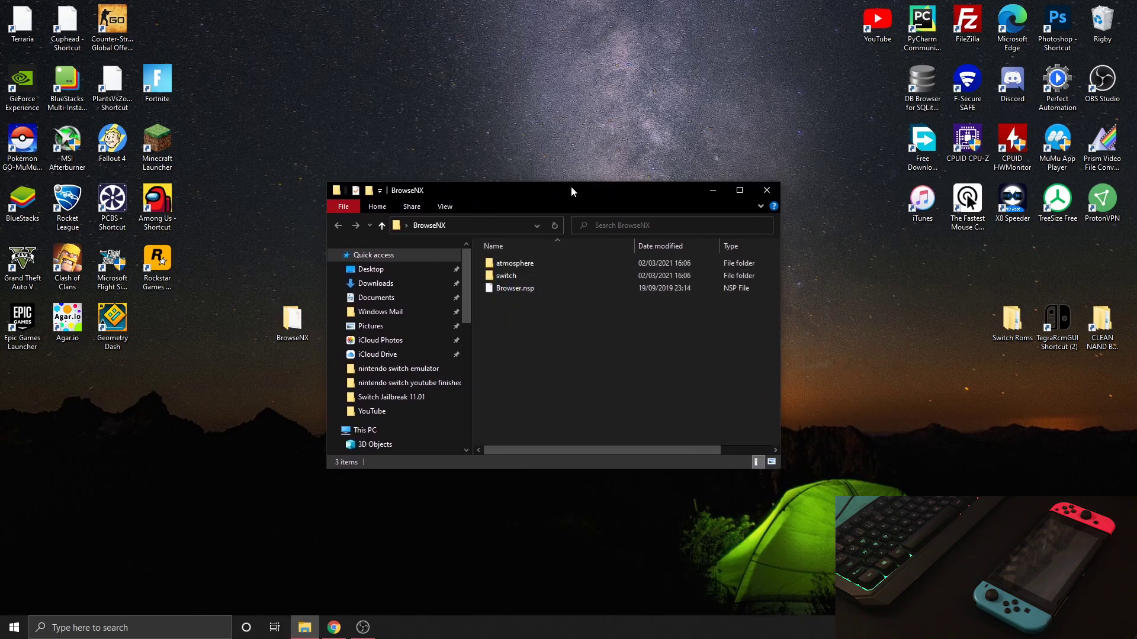
{"action": "left_click_drag", "start_coordinate": [573, 190], "coordinate": [297, 203]}
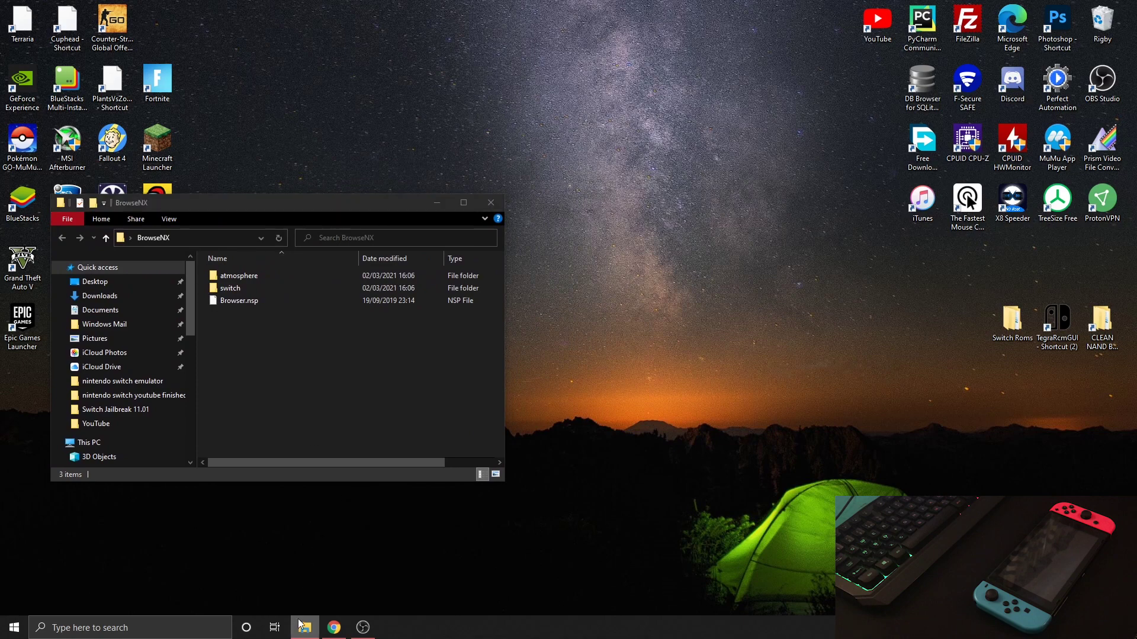
Step: Open a second Explorer window for USB Drive (K:) on the right
{"action": "right_click", "coordinate": [304, 627]}
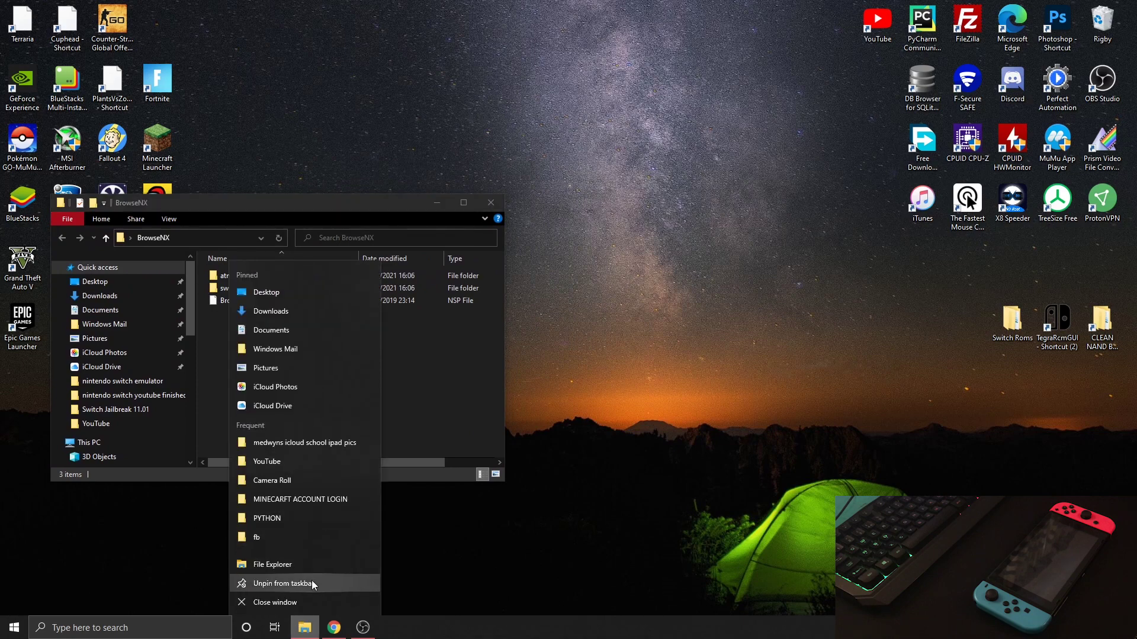
{"action": "left_click", "coordinate": [273, 565]}
{"action": "mouse_move", "coordinate": [474, 230]}
{"action": "left_mouse_down"}
{"action": "mouse_move", "coordinate": [800, 252]}
{"action": "mouse_move", "coordinate": [810, 204]}
{"action": "left_mouse_up"}
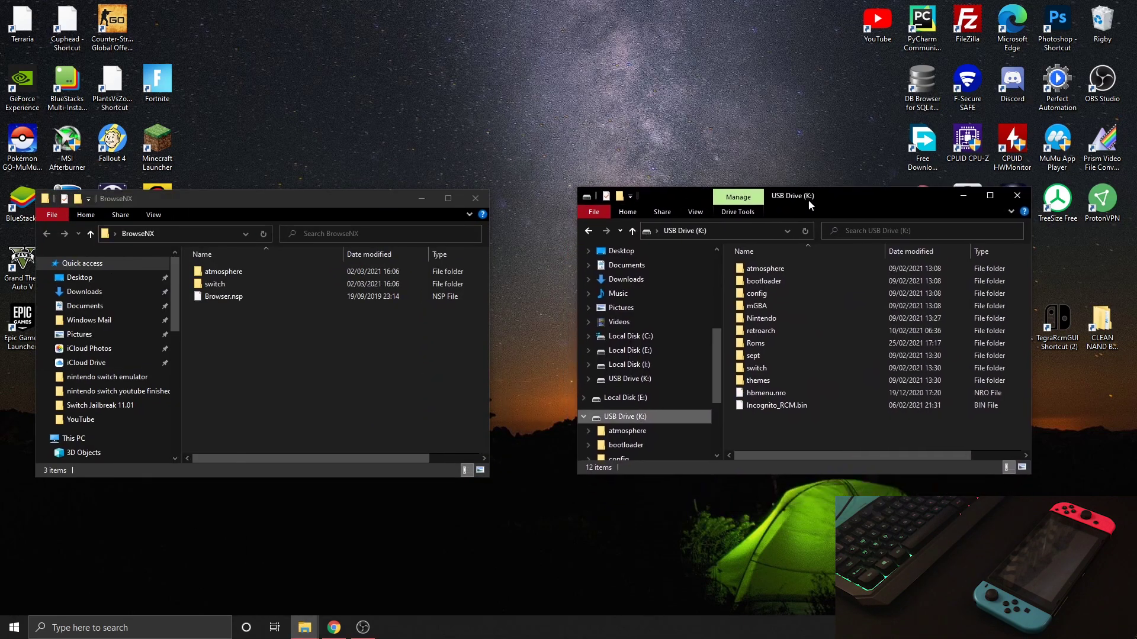
Step: Open the atmosphere folder in both the BrowseNX and USB Drive (K:) windows
{"action": "left_click_drag", "start_coordinate": [220, 205], "coordinate": [276, 189]}
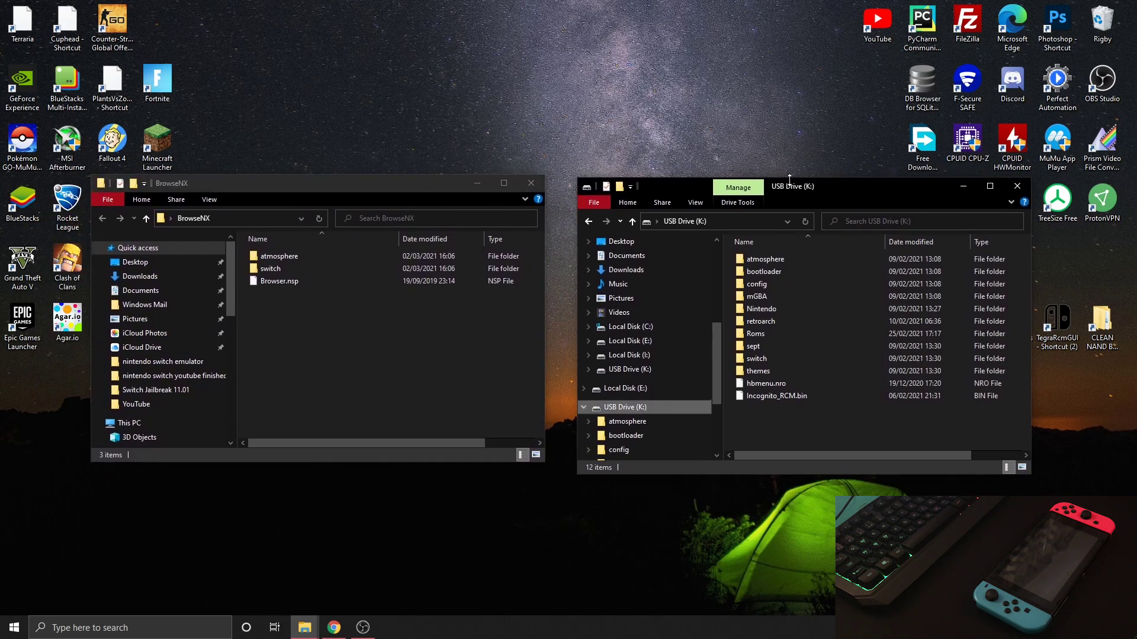
{"action": "left_click_drag", "start_coordinate": [781, 197], "coordinate": [802, 176]}
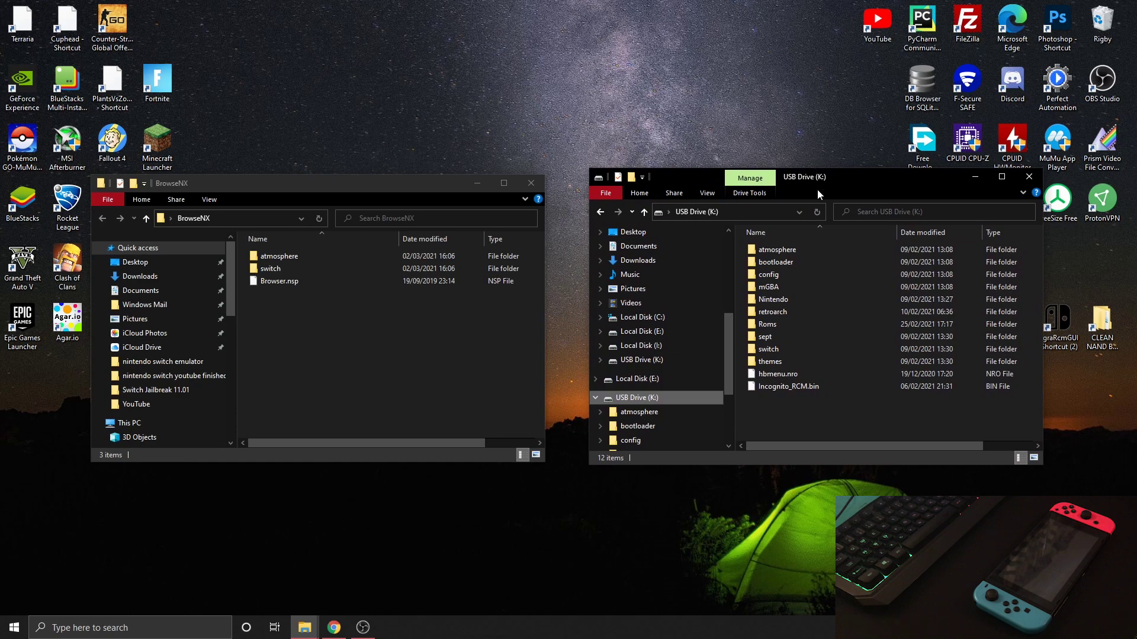
{"action": "double_click", "coordinate": [312, 256]}
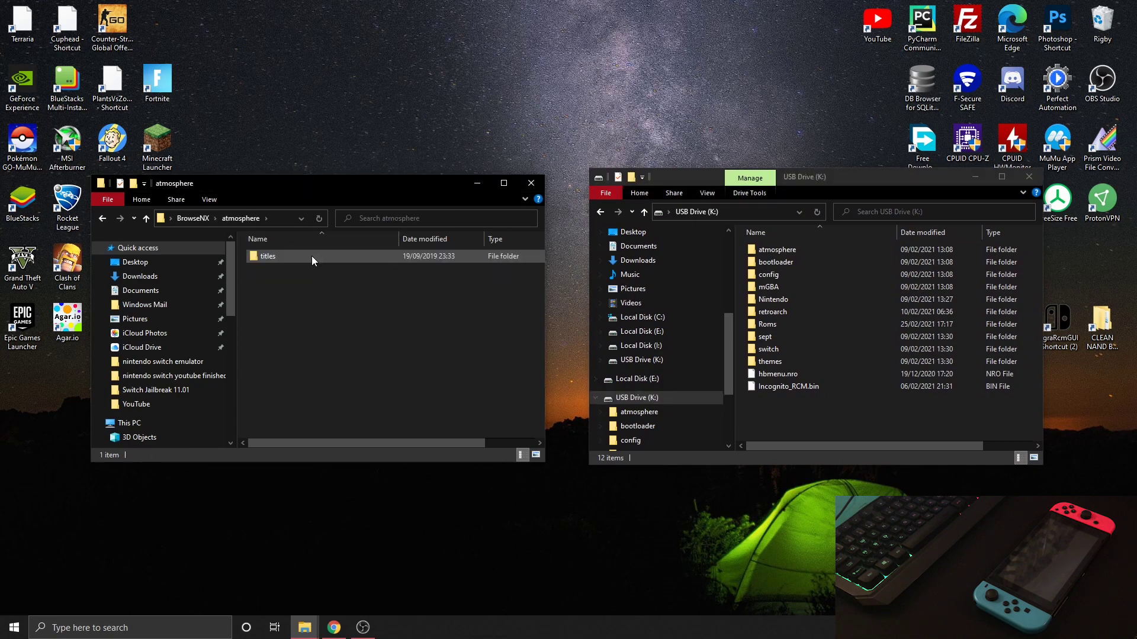
{"action": "double_click", "coordinate": [776, 249]}
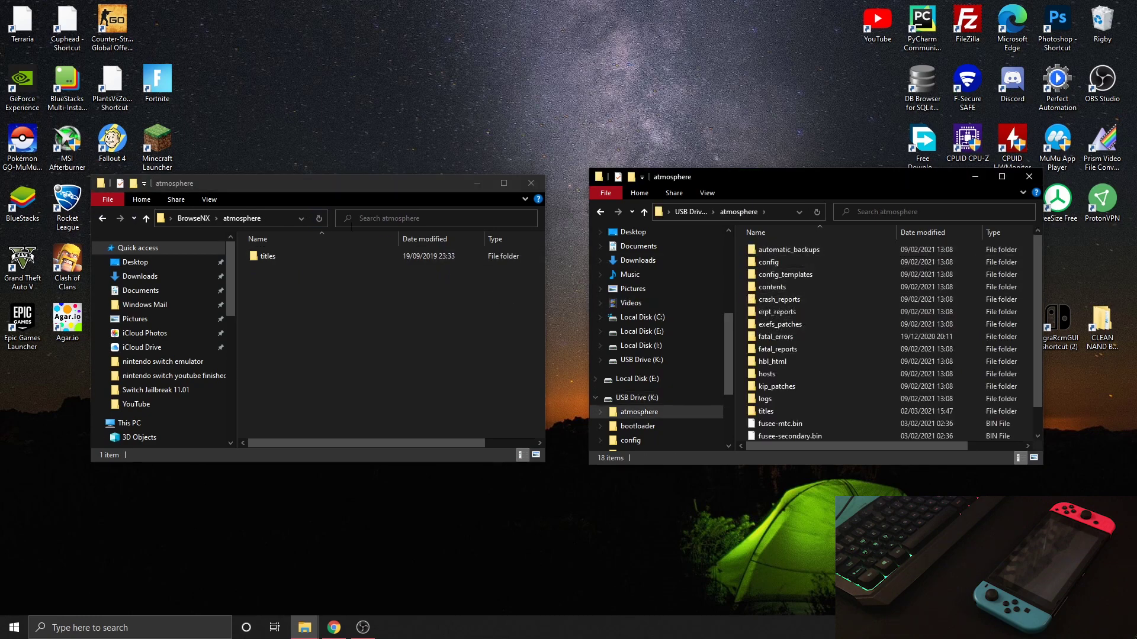
Step: Copy the titles folder into K:\atmosphere, replacing the existing files
{"action": "left_click_drag", "start_coordinate": [267, 255], "coordinate": [741, 401]}
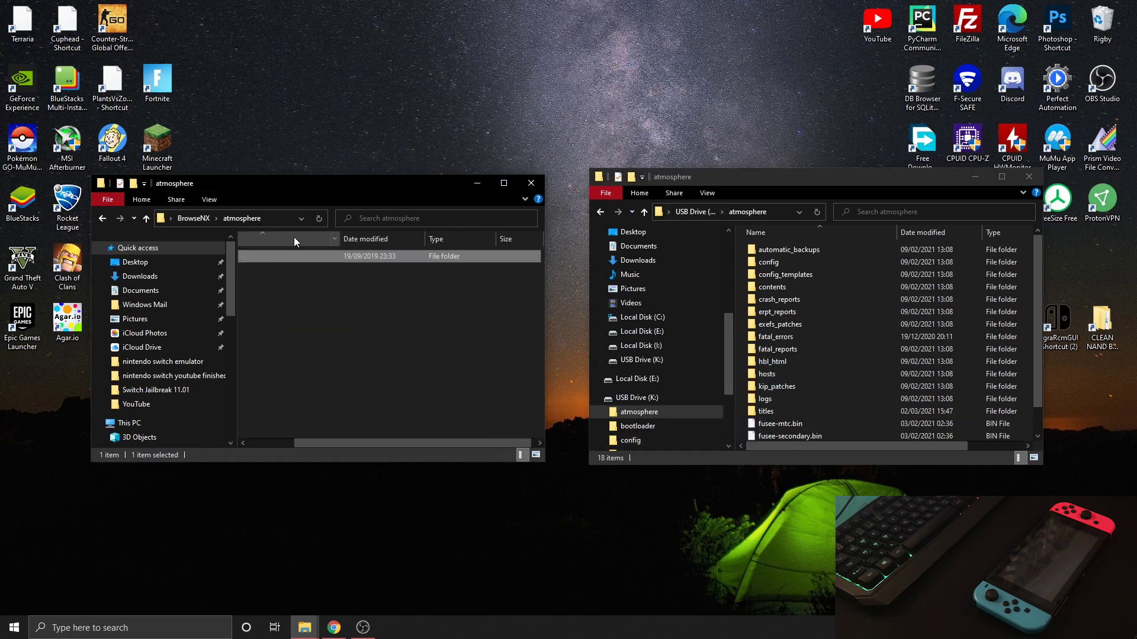
{"action": "left_click_drag", "start_coordinate": [286, 258], "coordinate": [742, 376]}
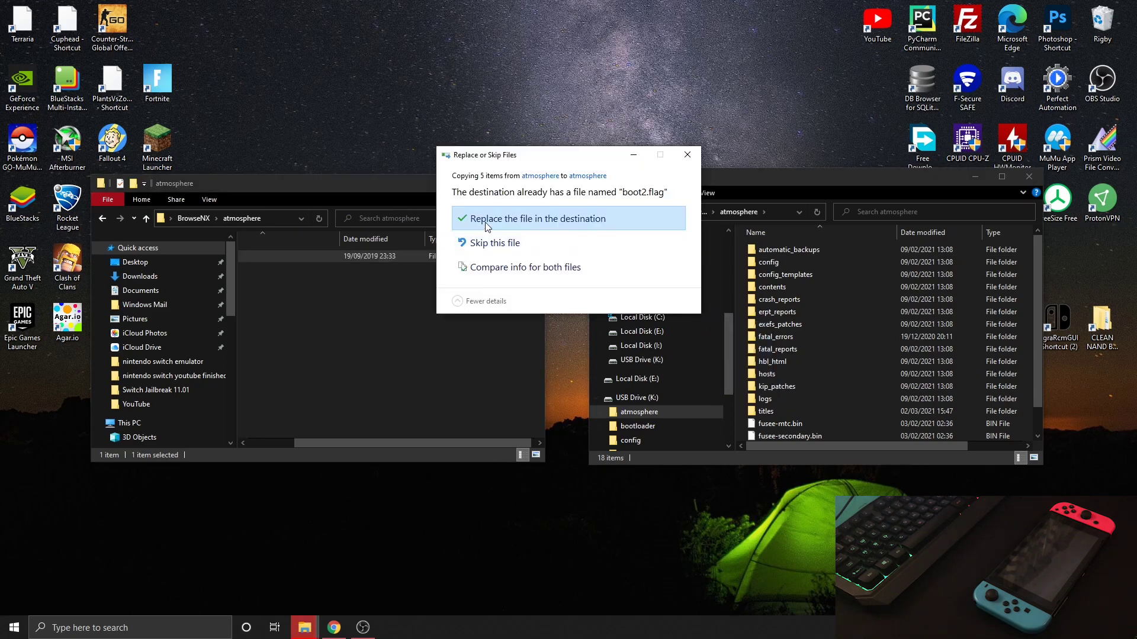
{"action": "left_click", "coordinate": [488, 222]}
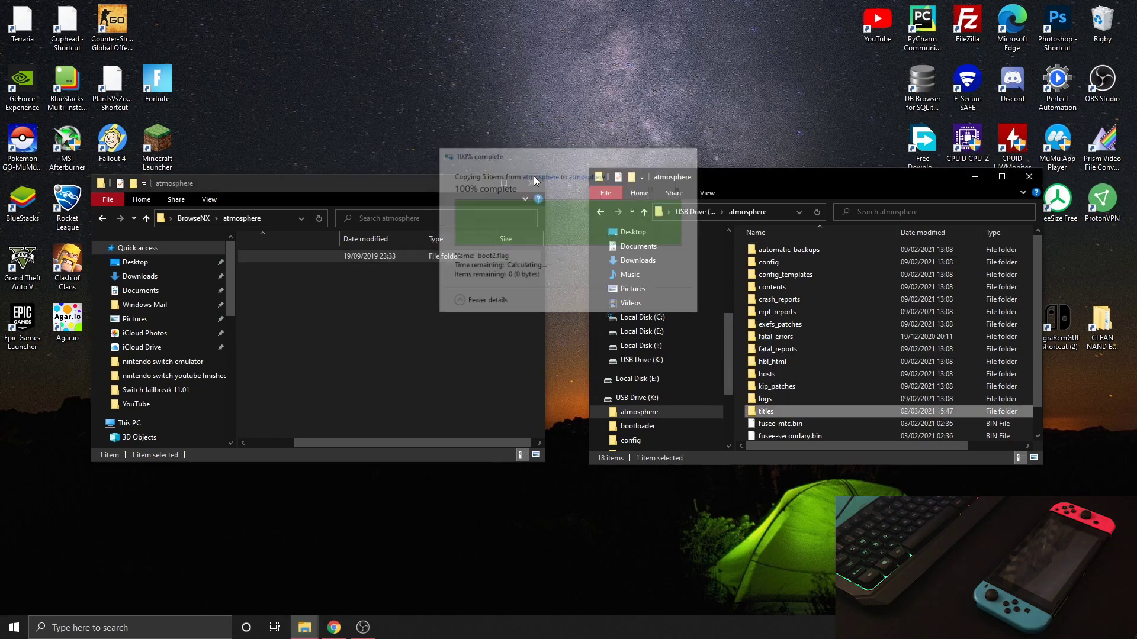
{"action": "left_click_drag", "start_coordinate": [418, 441], "coordinate": [293, 441]}
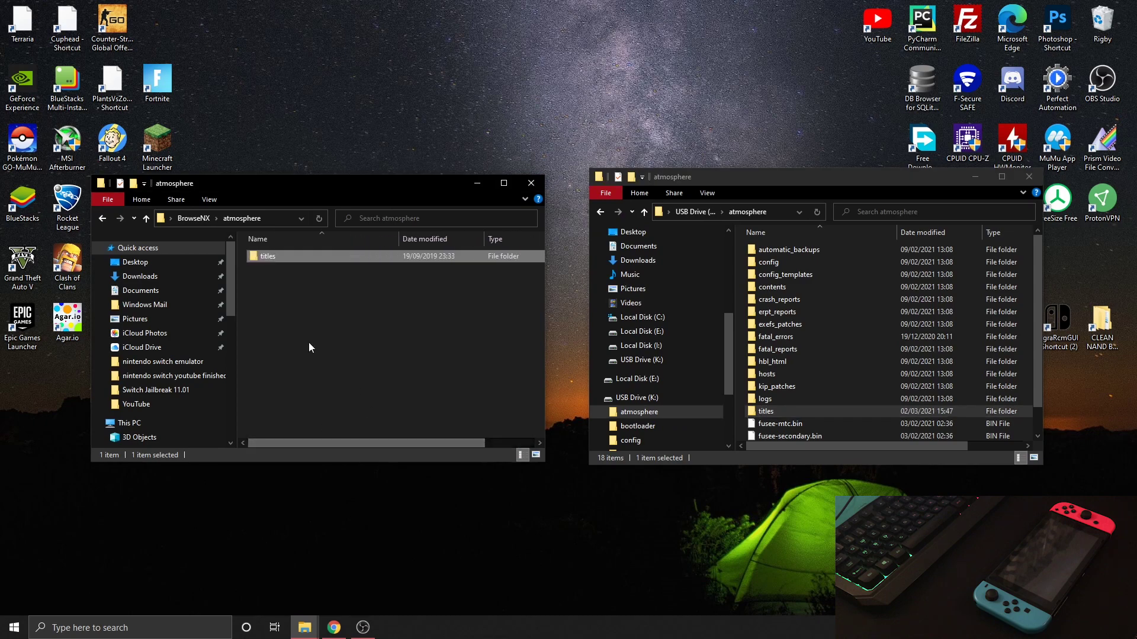
Step: Open the switch folder in both the BrowseNX and USB Drive (K:) windows
{"action": "left_click", "coordinate": [103, 219]}
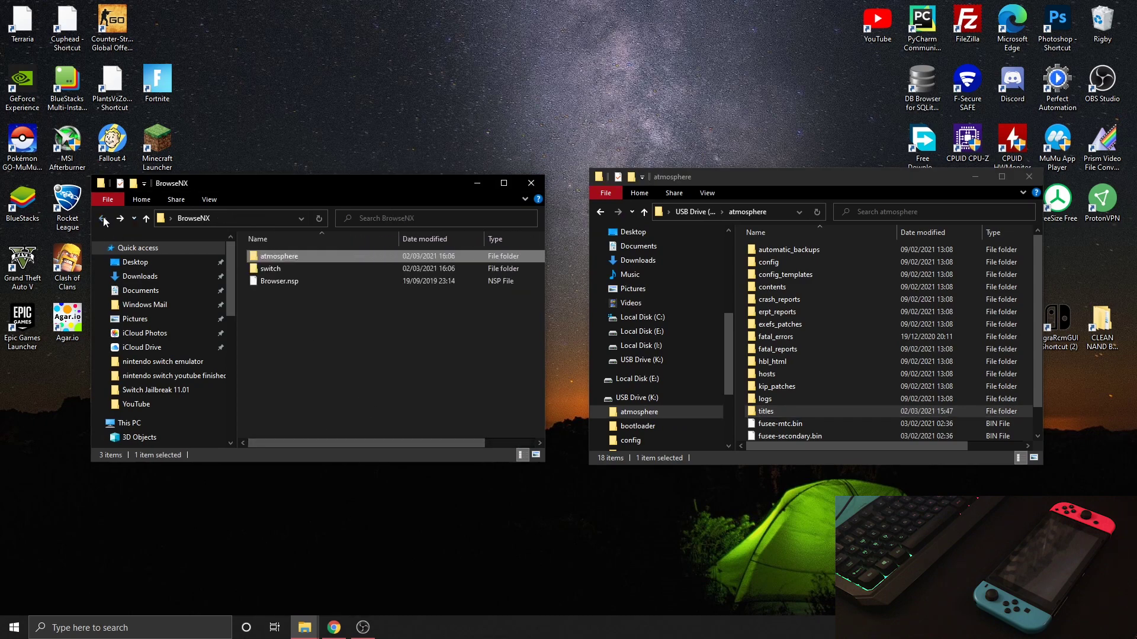
{"action": "left_click", "coordinate": [600, 212]}
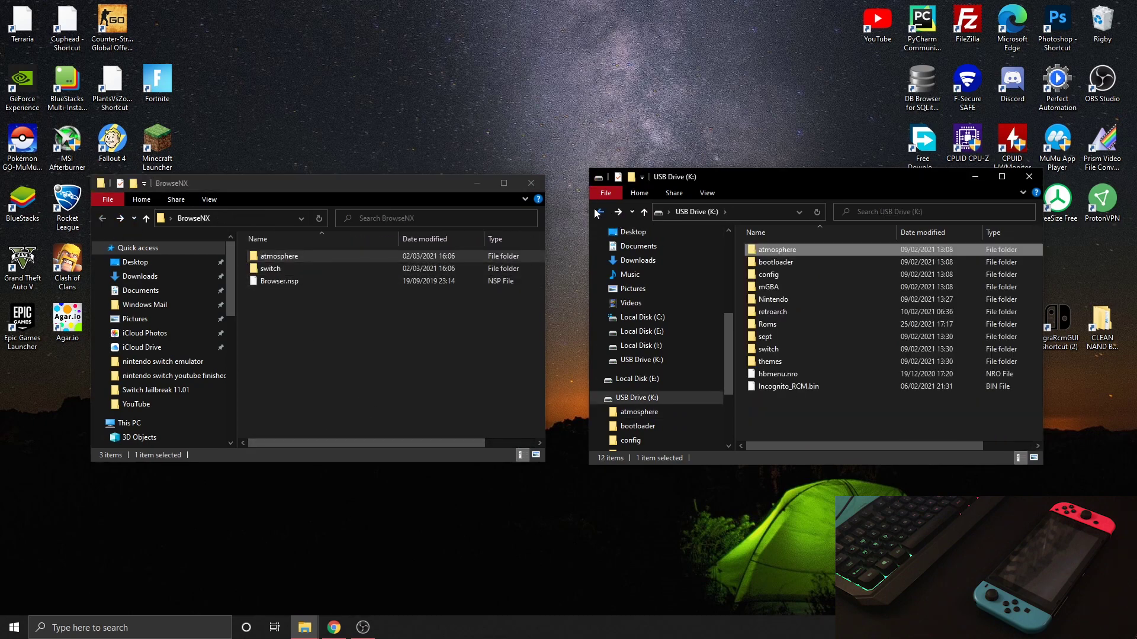
{"action": "double_click", "coordinate": [271, 269]}
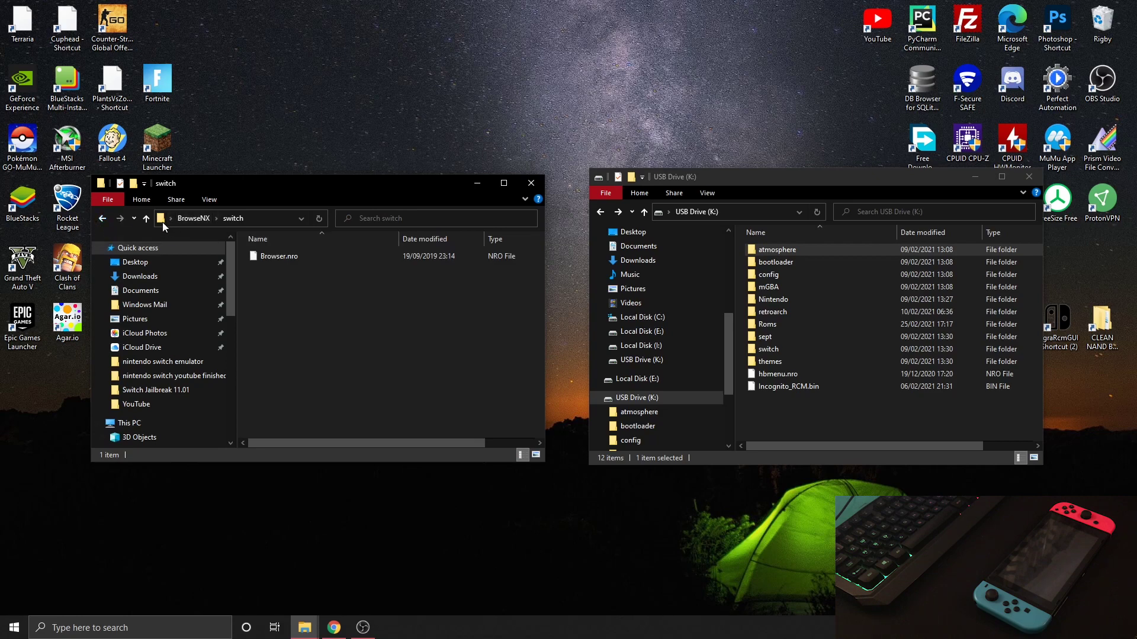
{"action": "left_click", "coordinate": [291, 256]}
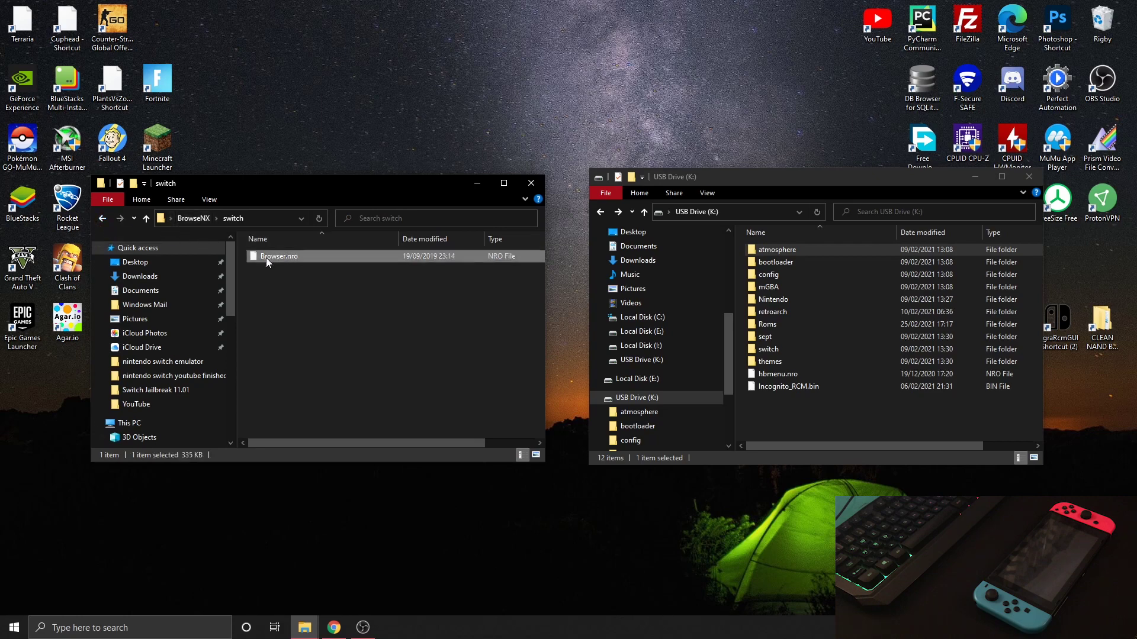
{"action": "left_click", "coordinate": [769, 350]}
{"action": "double_click", "coordinate": [769, 350]}
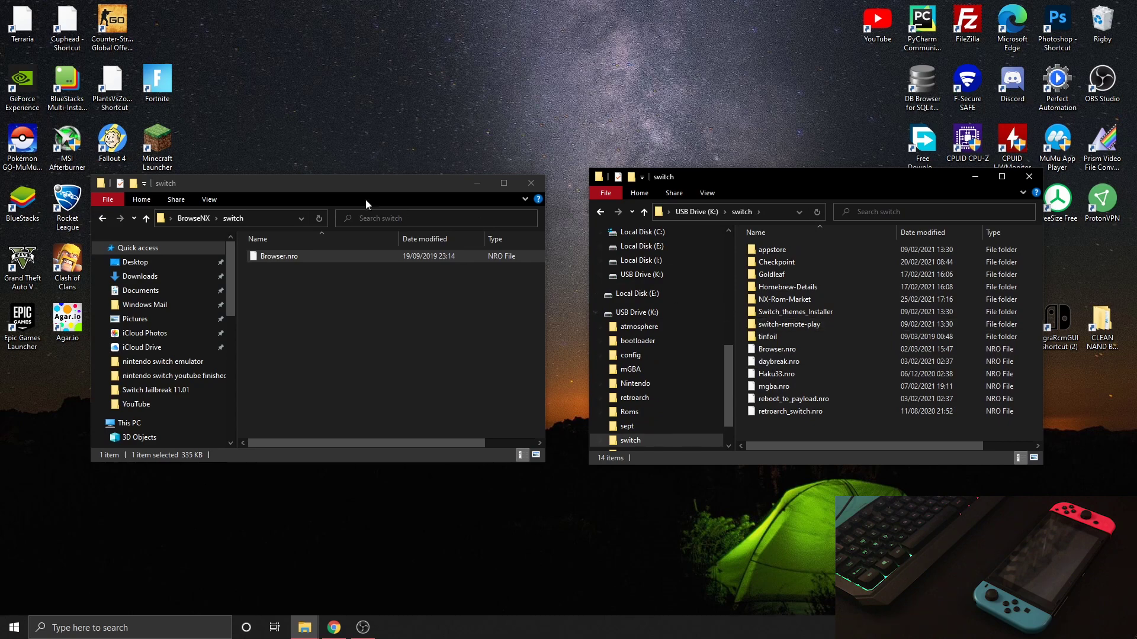
Step: Copy Browser.nro into K:\switch, replacing the older copy
{"action": "left_click", "coordinate": [316, 260]}
{"action": "left_click_drag", "start_coordinate": [564, 388], "coordinate": [758, 427]}
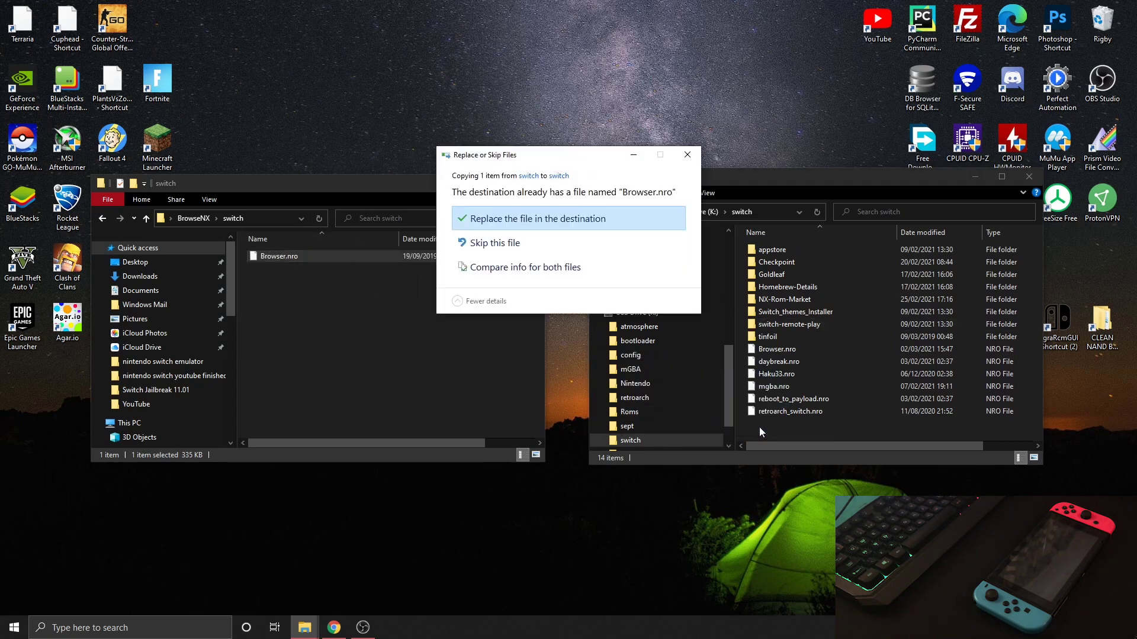
{"action": "left_click", "coordinate": [486, 220]}
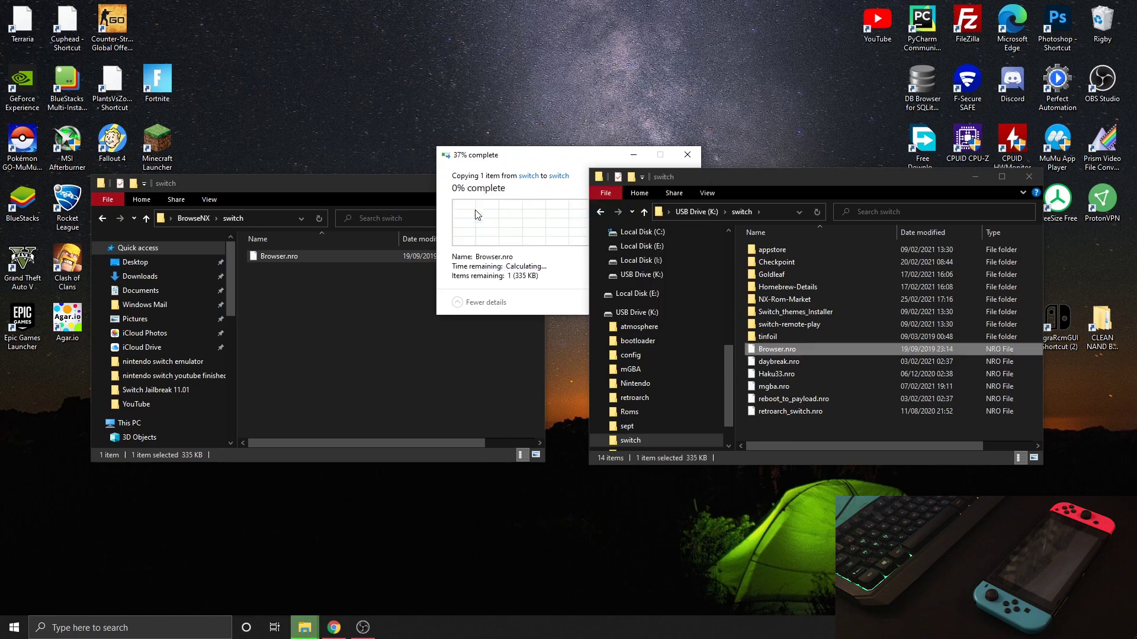
{"action": "left_click", "coordinate": [104, 218]}
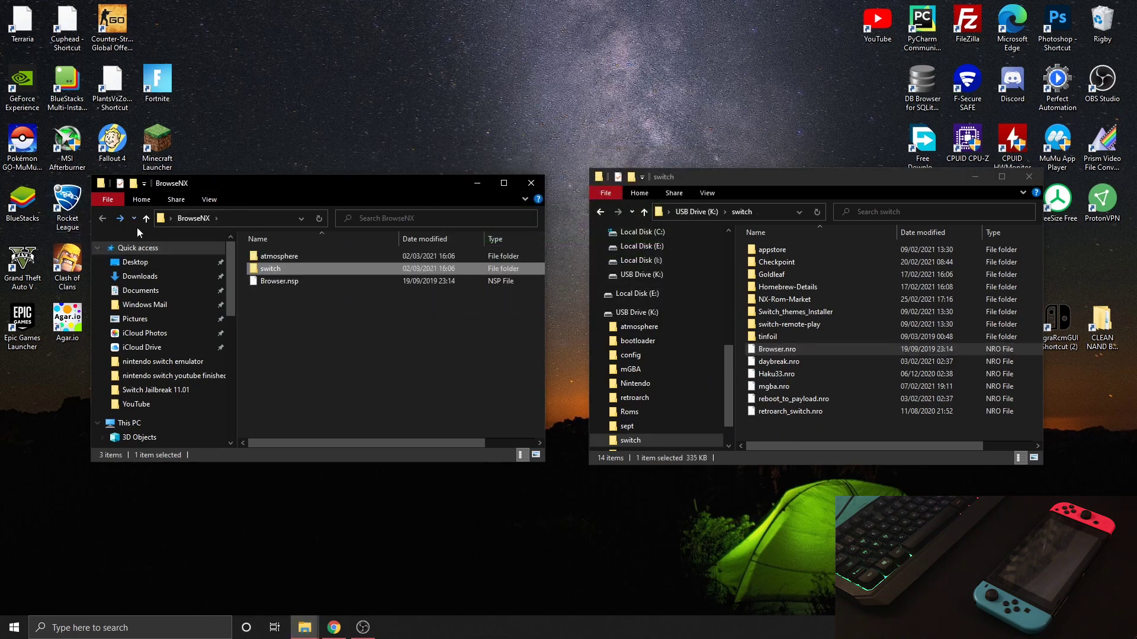
Step: Close the BrowseNX window and the USB drive's switch folder window
{"action": "left_click", "coordinate": [297, 306]}
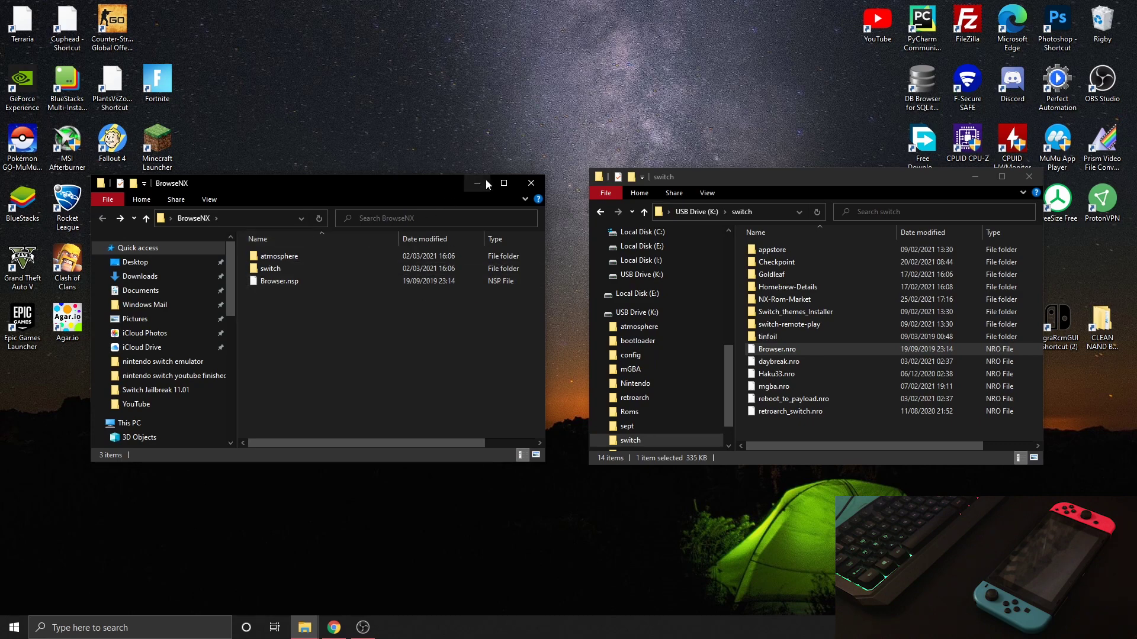
{"action": "left_click", "coordinate": [531, 185]}
{"action": "left_click", "coordinate": [1028, 177]}
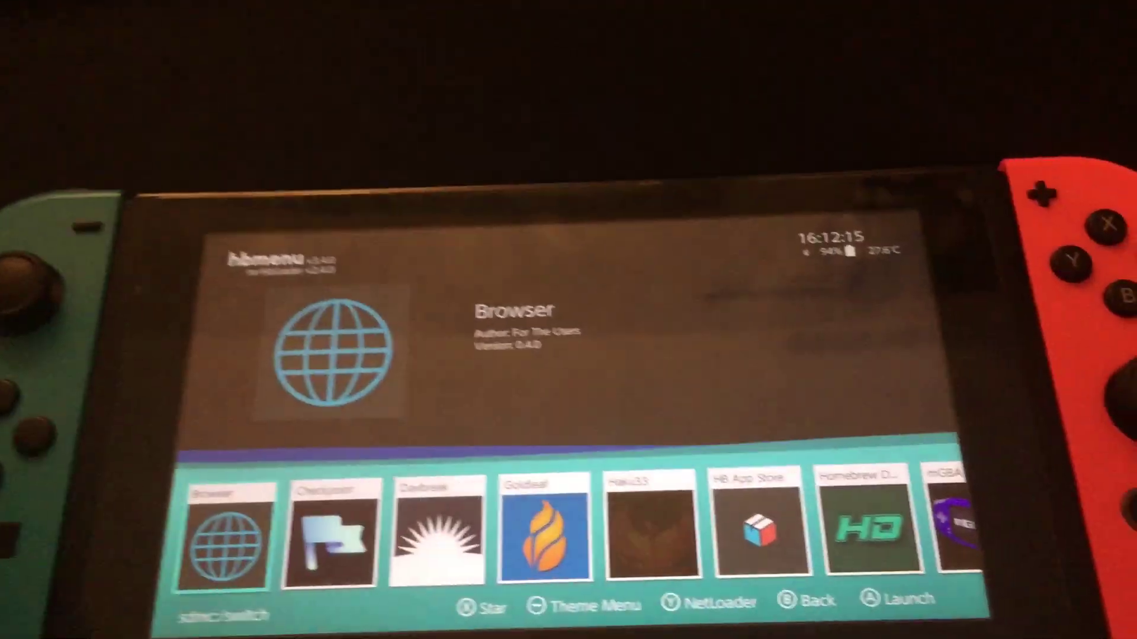
Step: Move across the hbmenu app tiles with the D-pad to highlight Browser
{"action": "key", "text": "Right"}
{"action": "key", "text": "Right"}
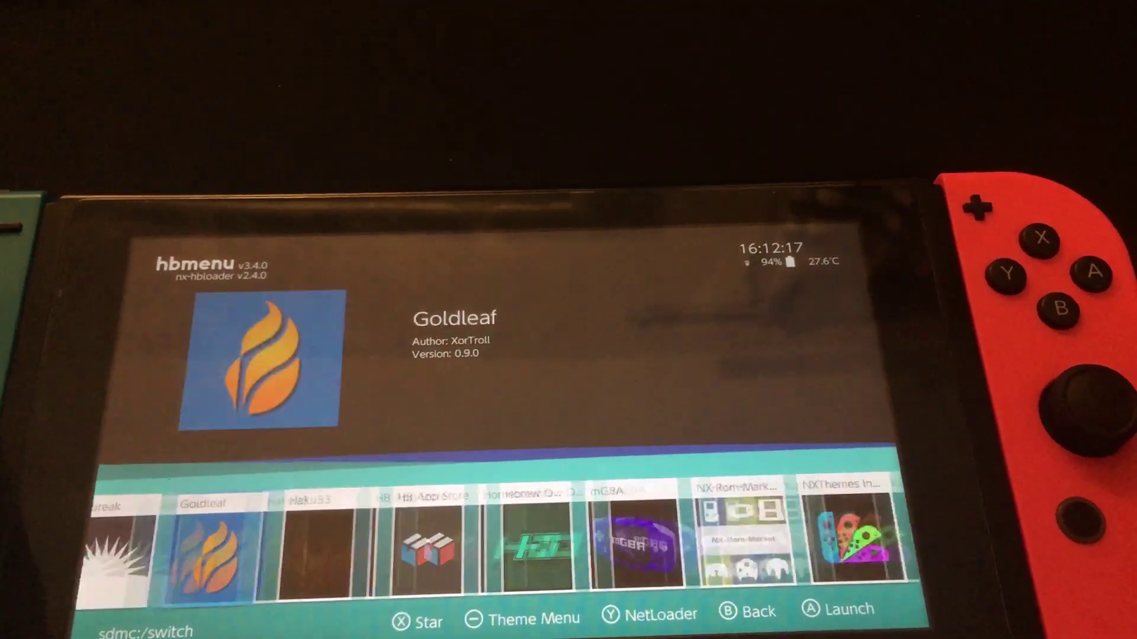
{"action": "key", "text": "Right"}
{"action": "key", "text": "Right"}
{"action": "key", "text": "Right"}
{"action": "key", "text": "Left"}
{"action": "key", "text": "Left"}
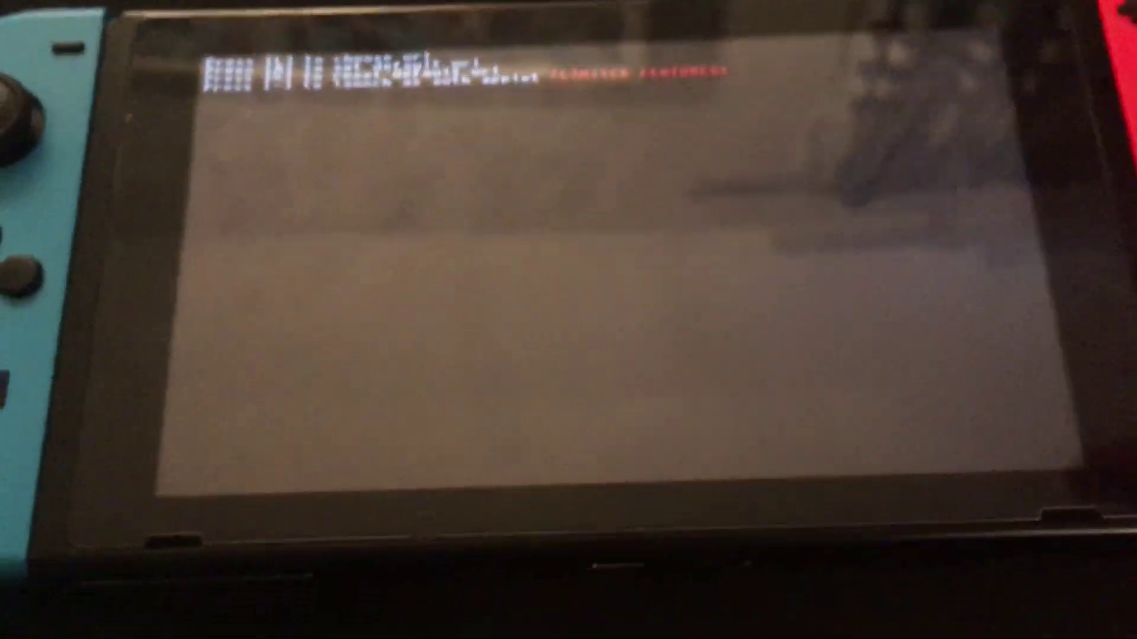
Step: Load the browser past the startup prompt, turn off automatic brightness, and adjust screen brightness
{"action": "key", "text": "Return"}
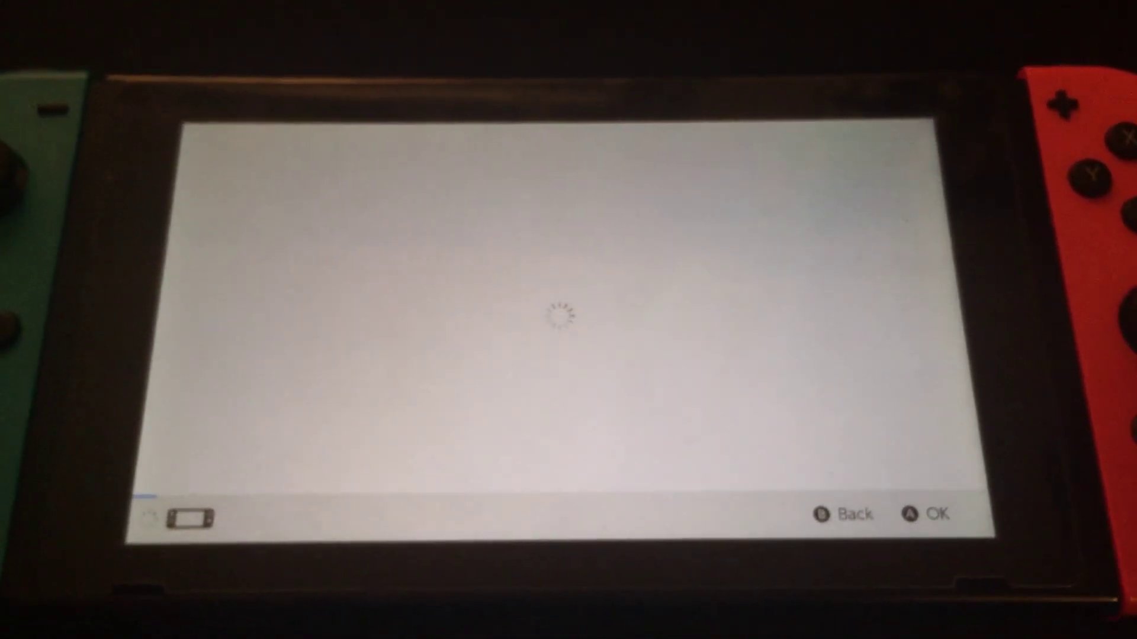
{"action": "key", "text": "Home"}
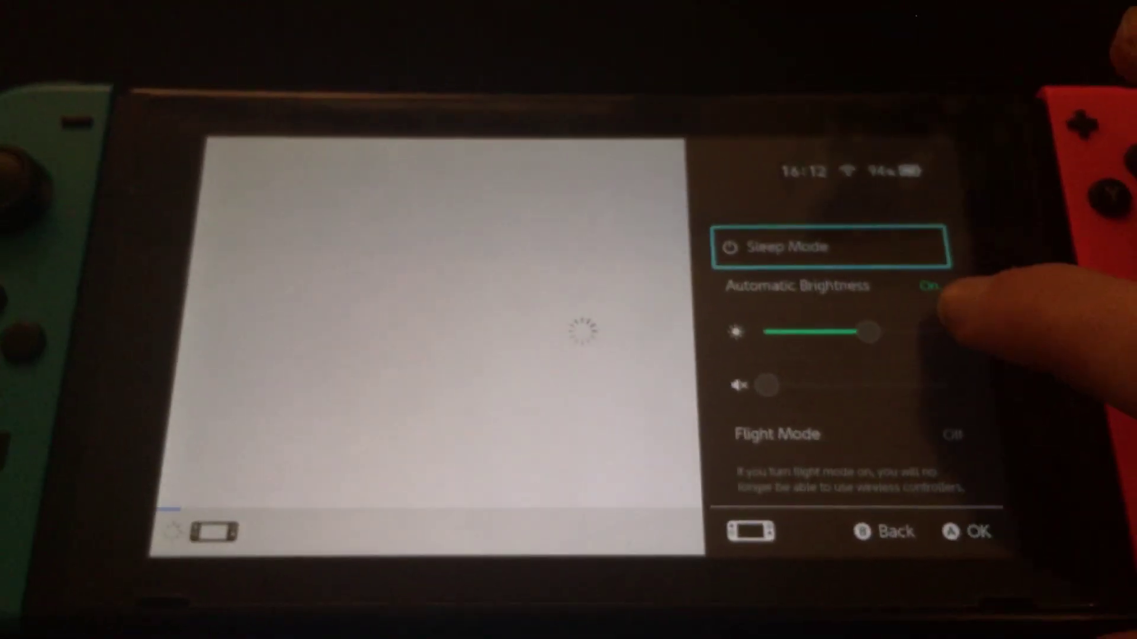
{"action": "left_click", "coordinate": [928, 286]}
{"action": "left_click_drag", "start_coordinate": [866, 332], "coordinate": [826, 335]}
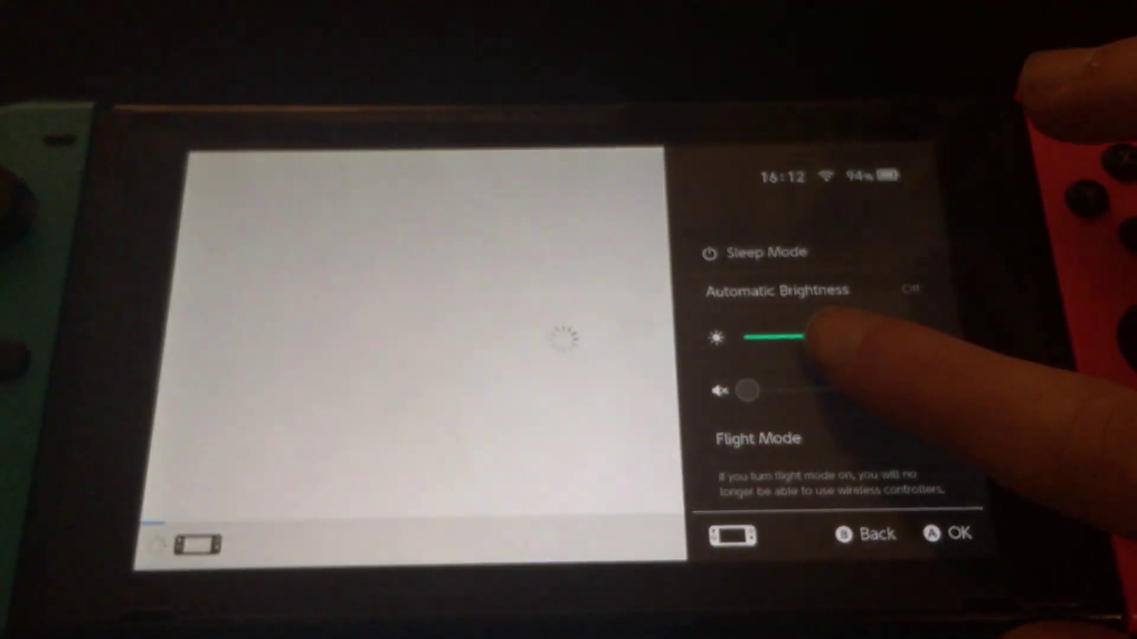
{"action": "key", "text": "Escape"}
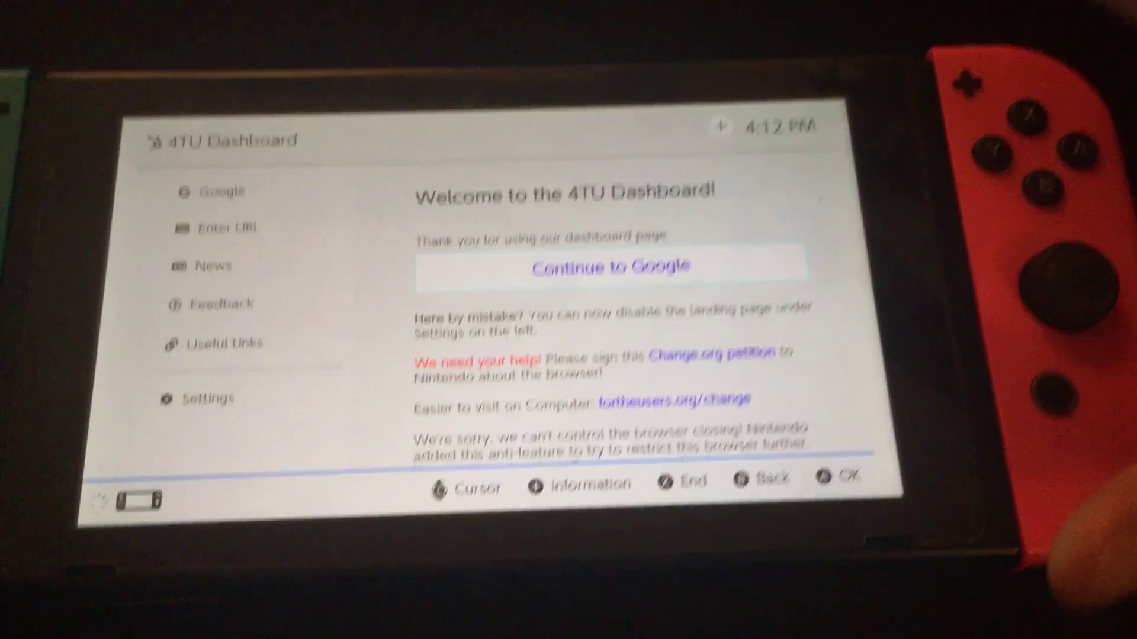
Step: Continue from the 4TU Dashboard to the Google homepage and select its search box
{"action": "left_click", "coordinate": [612, 267]}
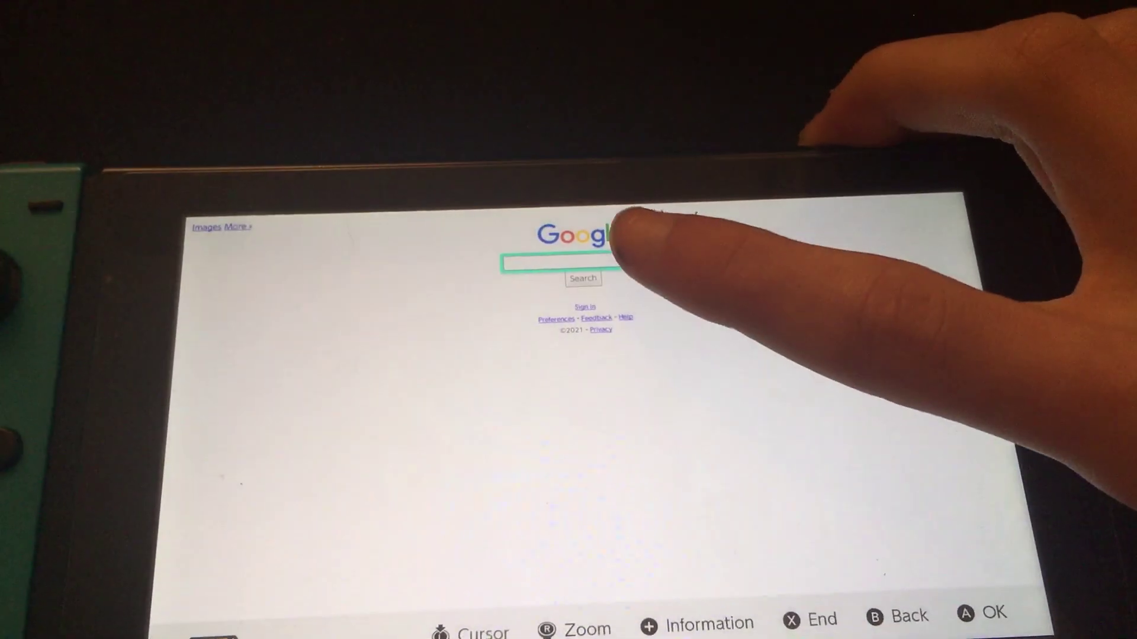
{"action": "left_click", "coordinate": [569, 251]}
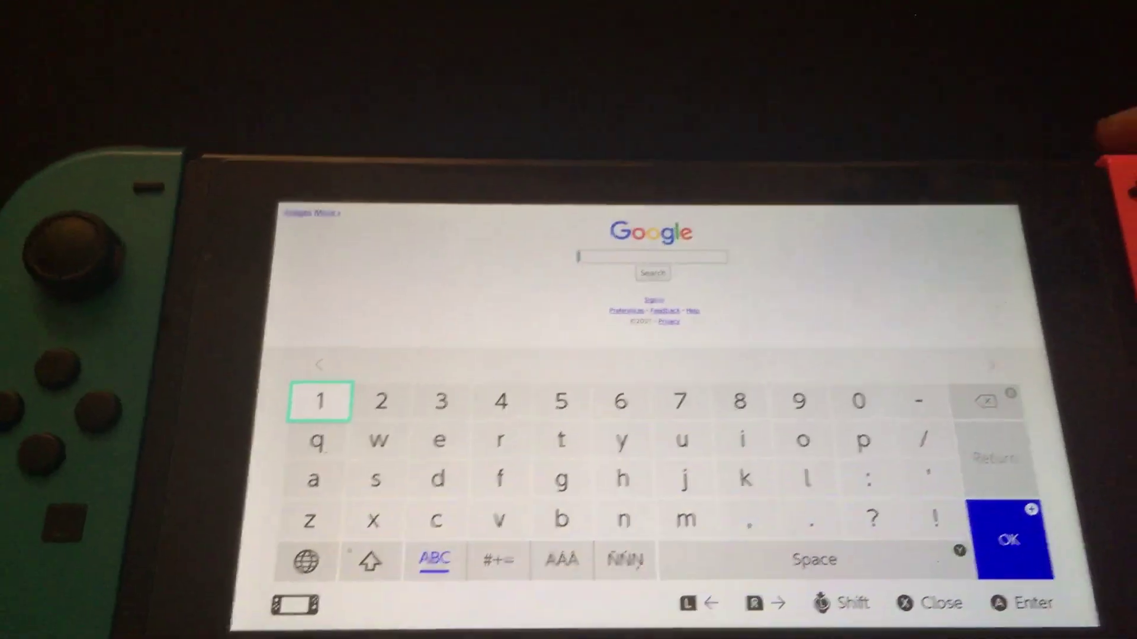
{"action": "key", "text": "Home"}
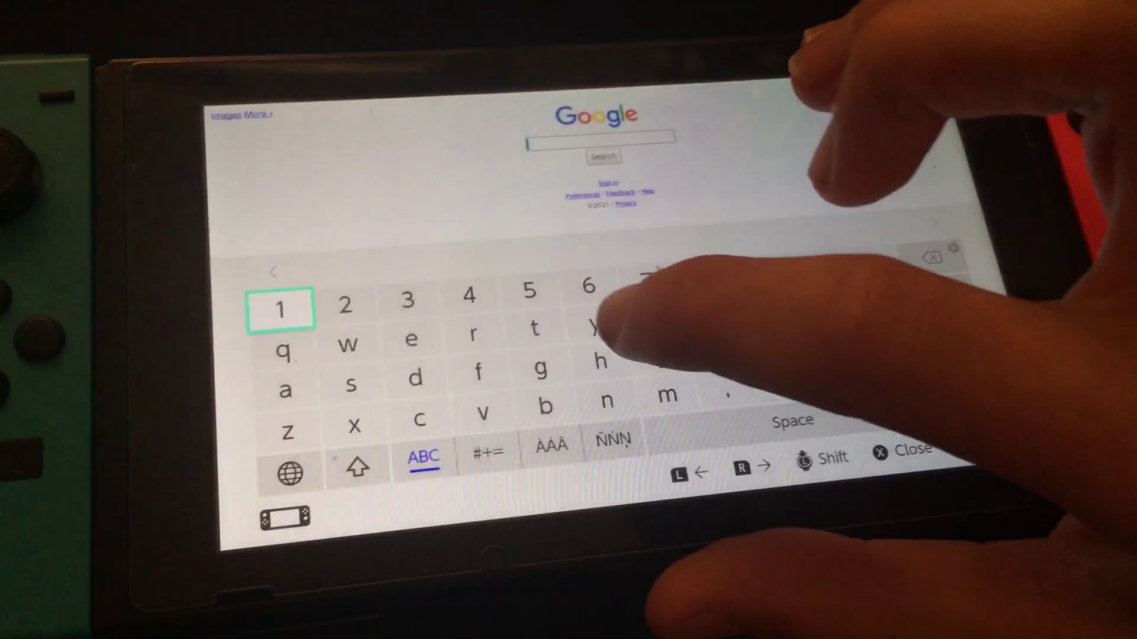
Step: Enter 'yes' using the first letter and the suggestion, then submit the Google search
{"action": "left_click", "coordinate": [593, 328]}
{"action": "type", "text": "y"}
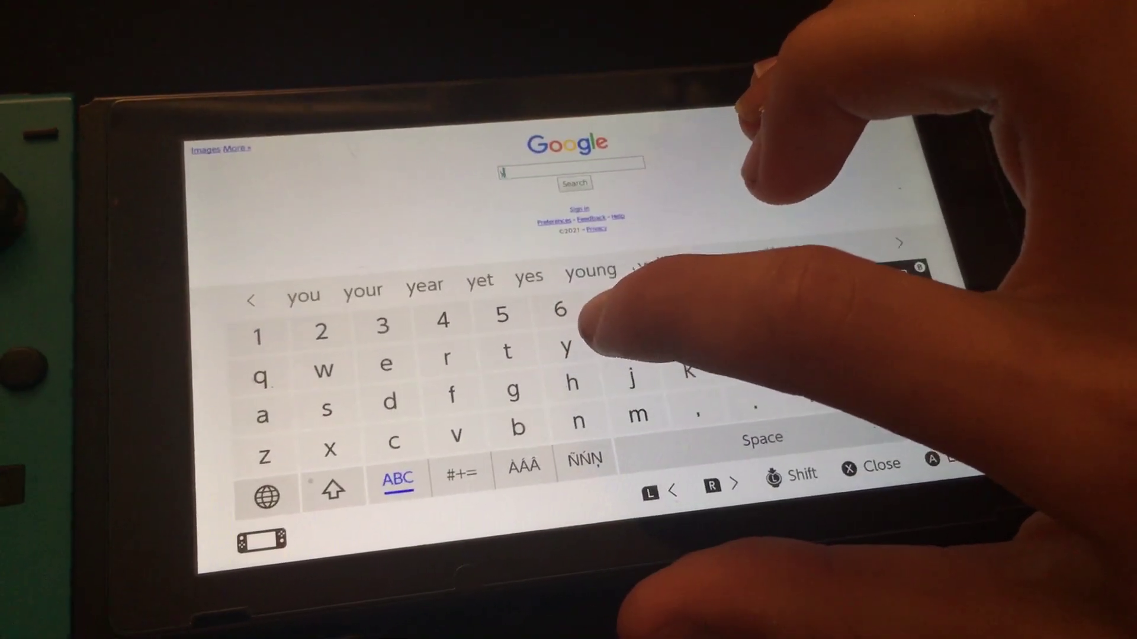
{"action": "left_click", "coordinate": [530, 276]}
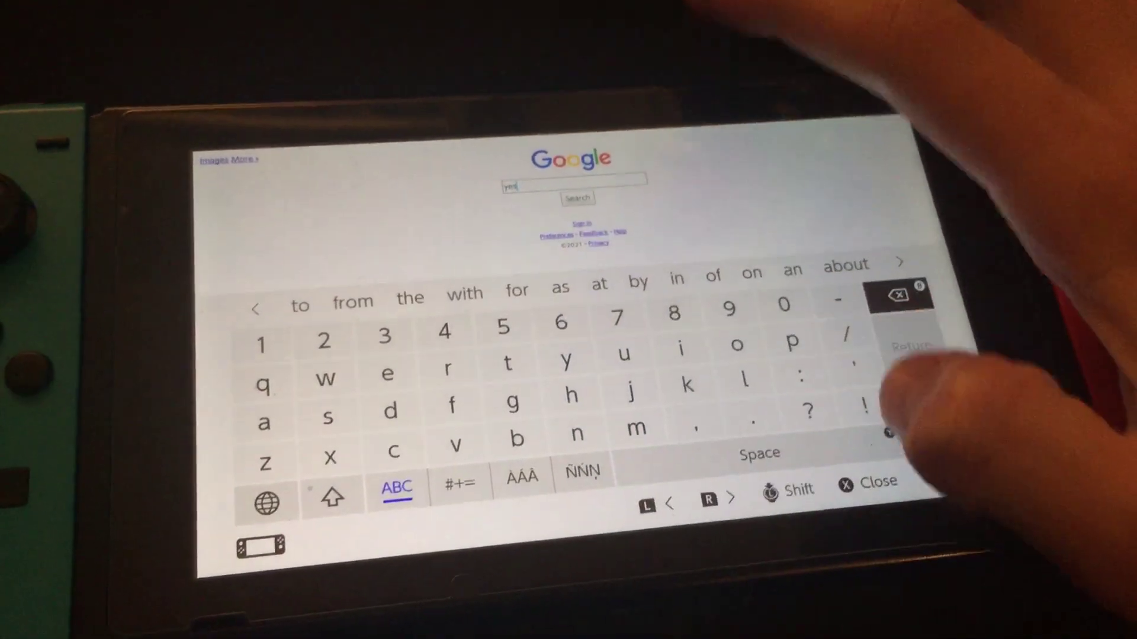
{"action": "left_click", "coordinate": [915, 391]}
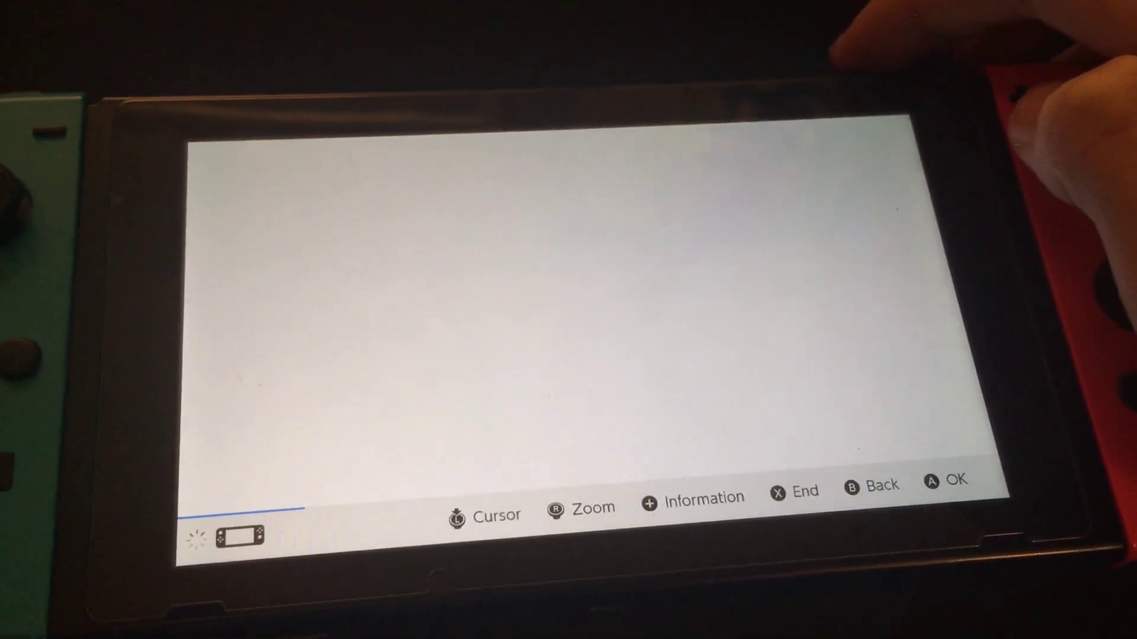